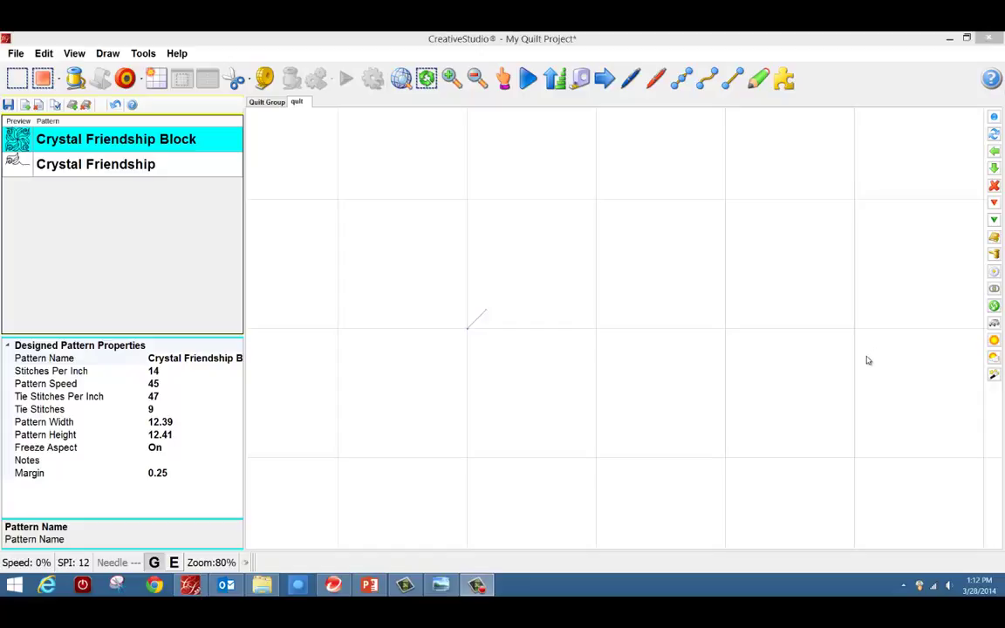
Bring up the spiked.JPG reference photo.
left_click(440, 585)
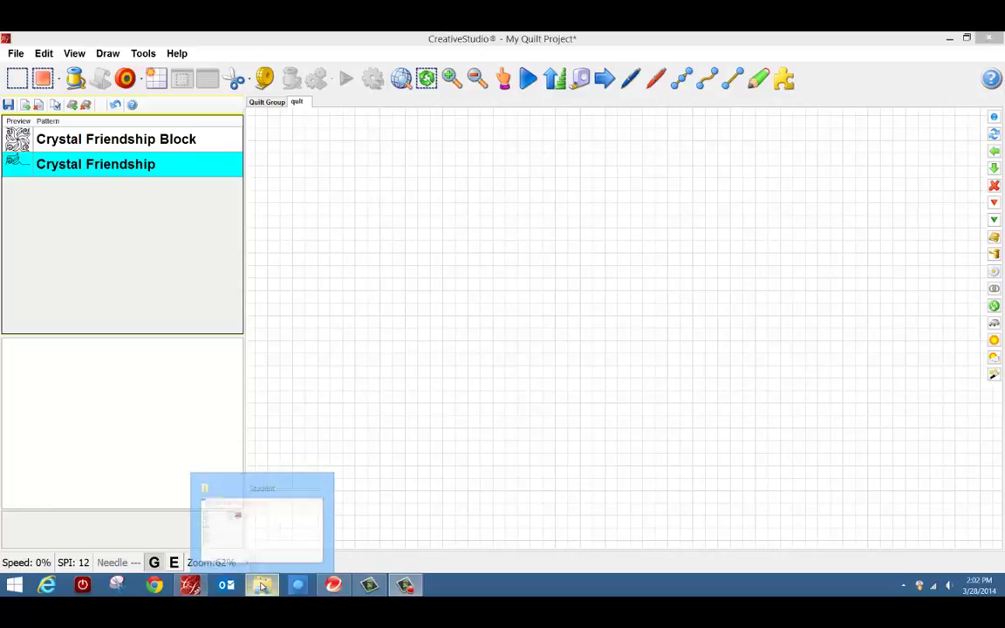
Open spiked.JPG from the Student pictures folder with Windows Photo Viewer.
left_click(267, 559)
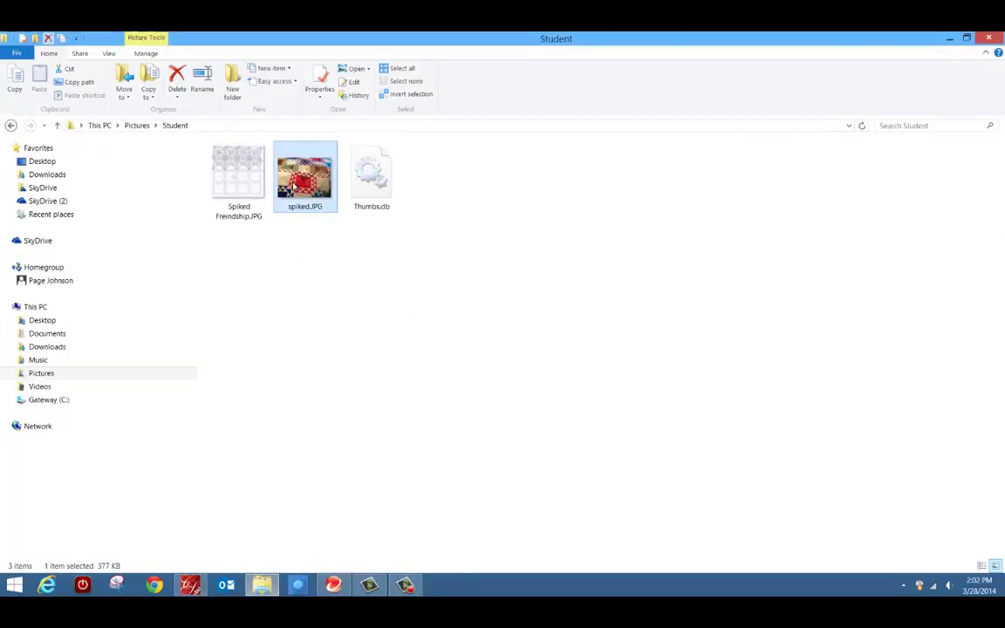
mouse_move(303, 194)
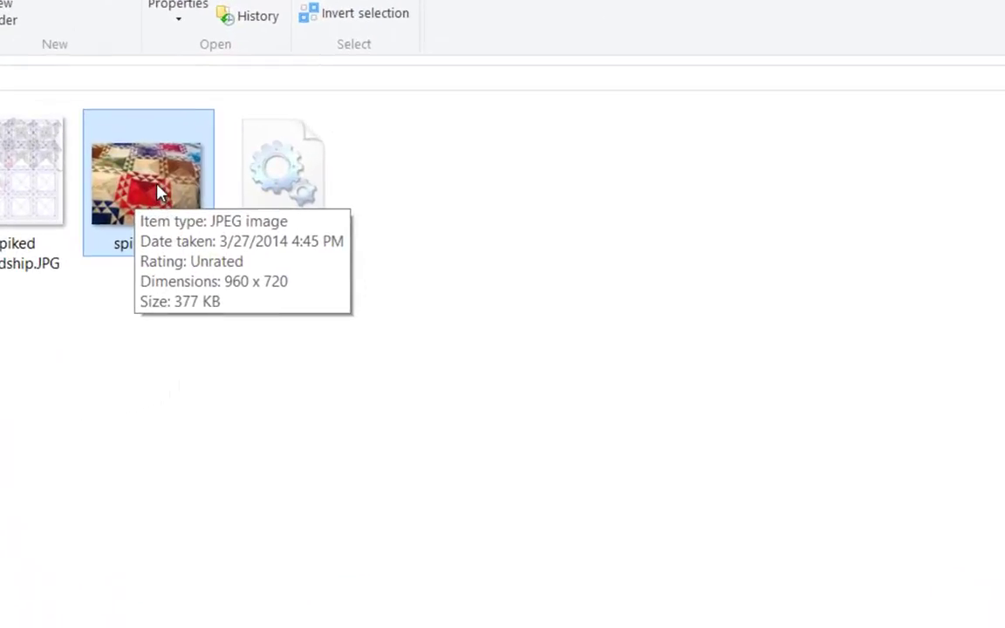
right_click(158, 186)
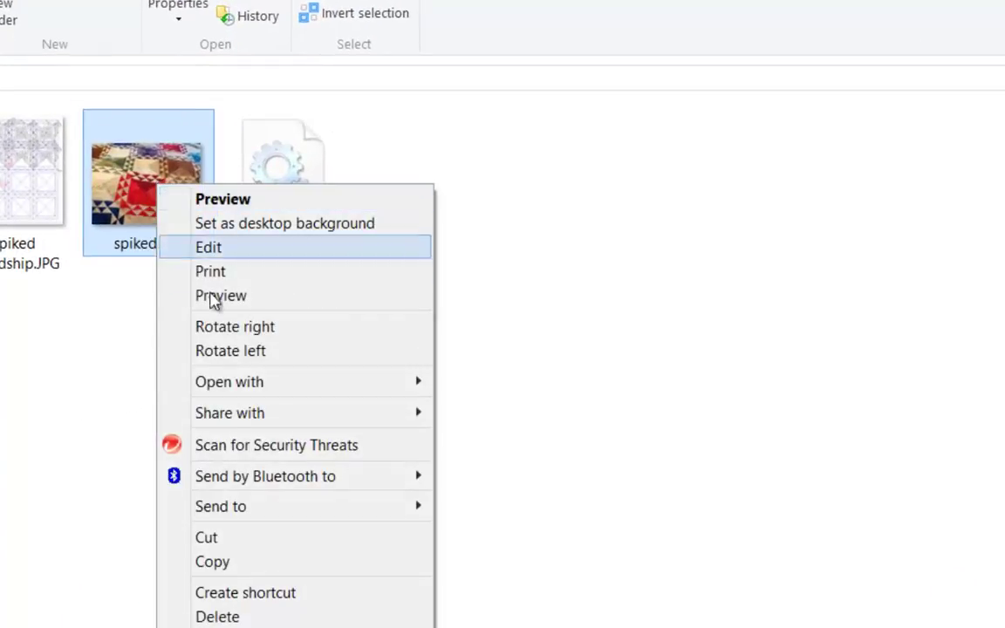
mouse_move(239, 387)
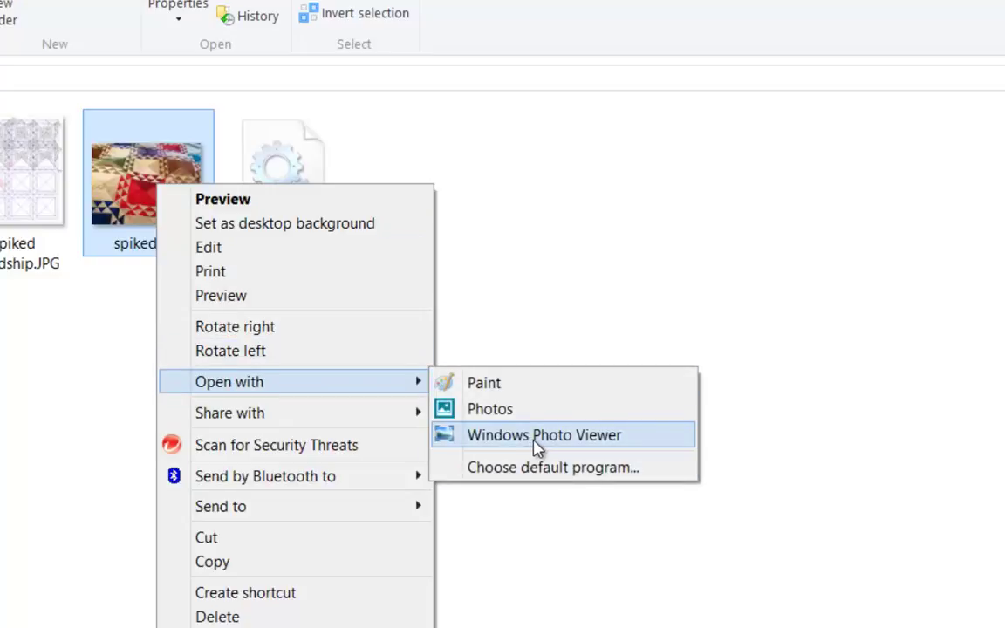
left_click(538, 436)
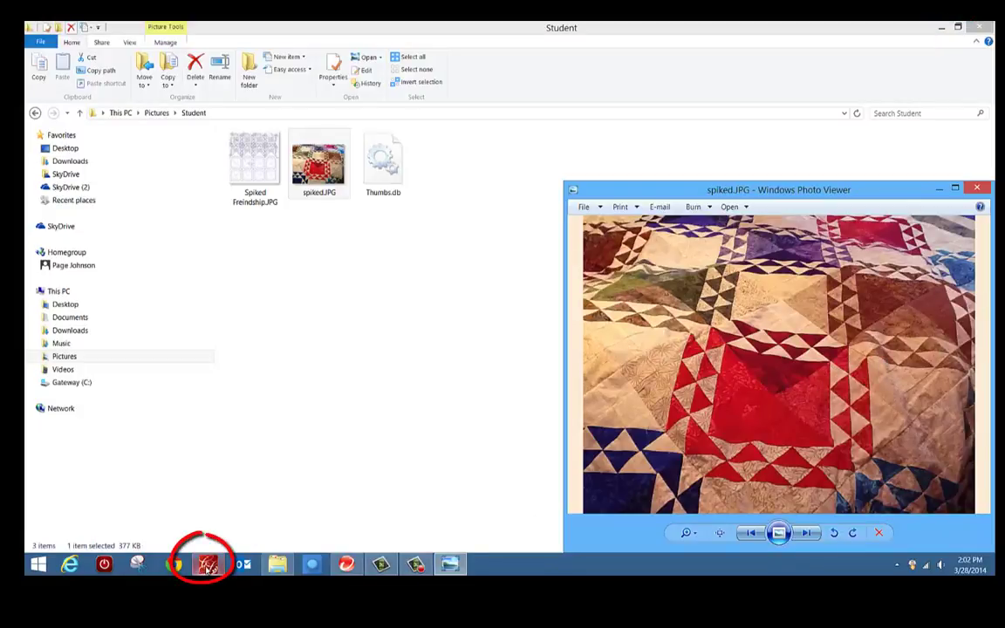
Show the My Quilt Project canvas, then bring the spiked.JPG photo in front beside it.
mouse_move(207, 564)
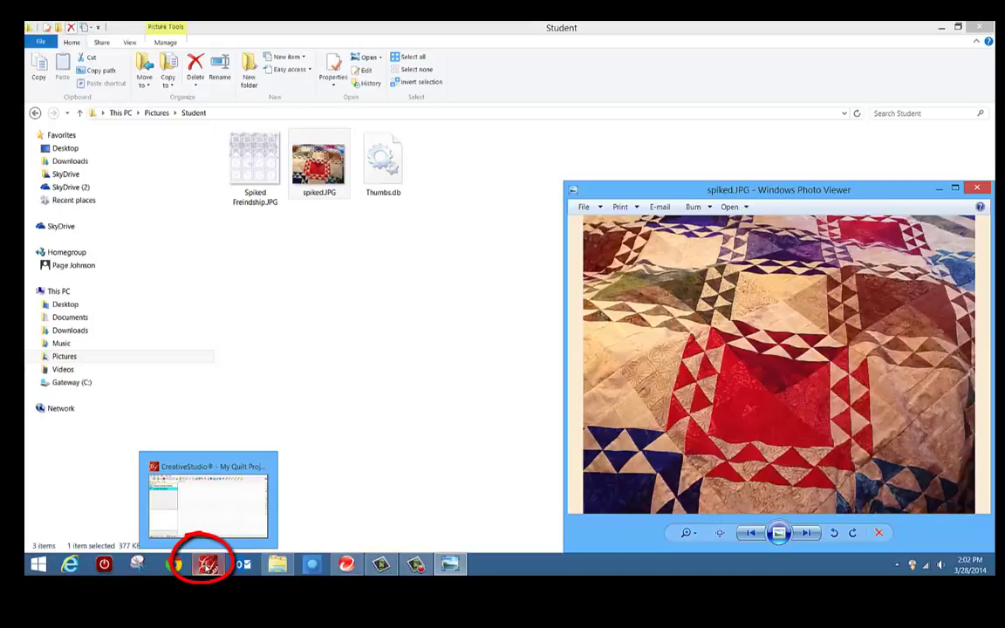
left_click(208, 565)
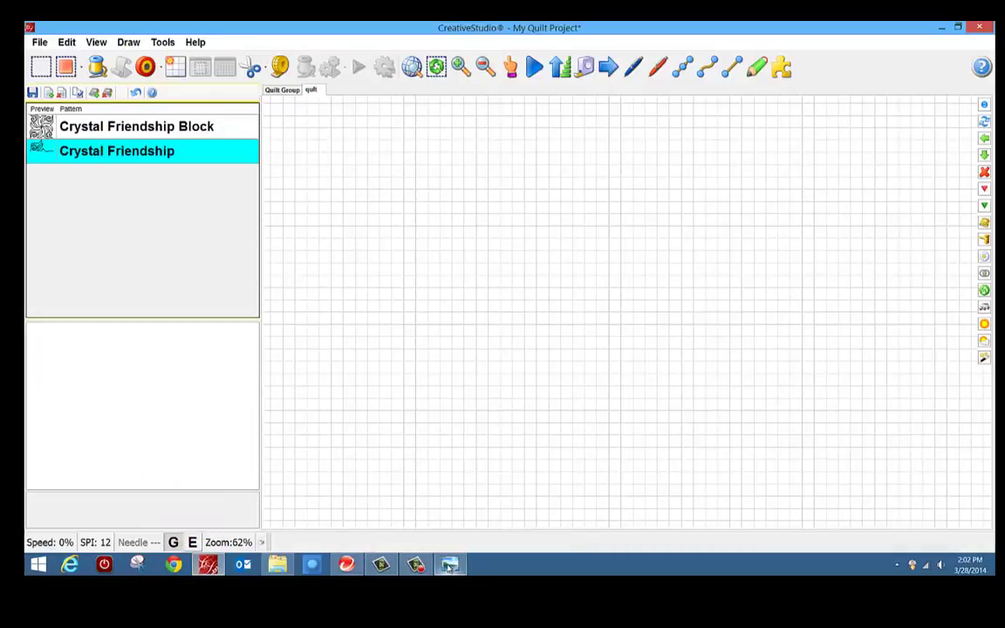
mouse_move(451, 566)
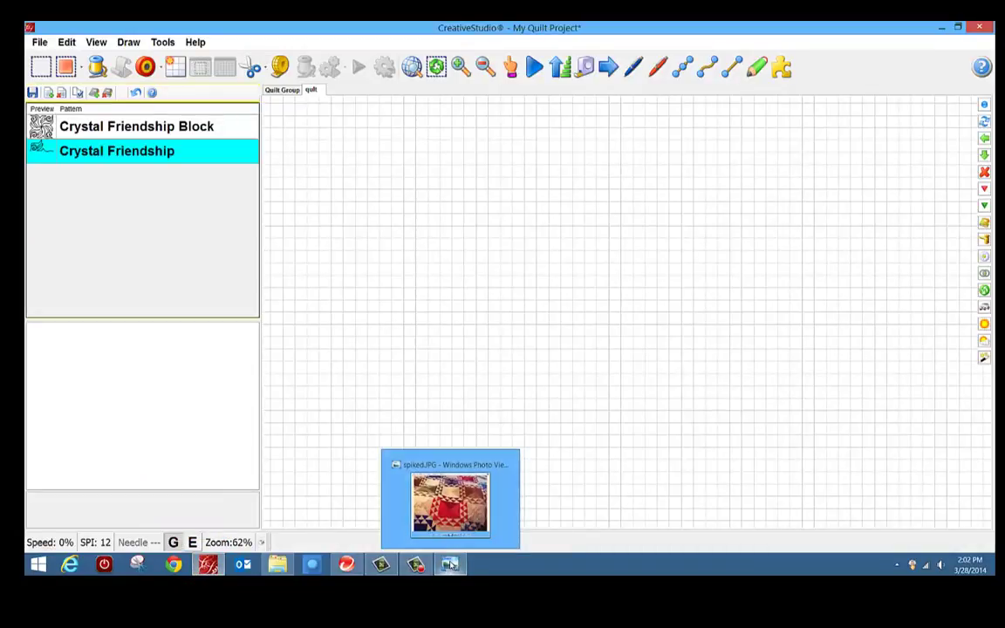
left_click(451, 565)
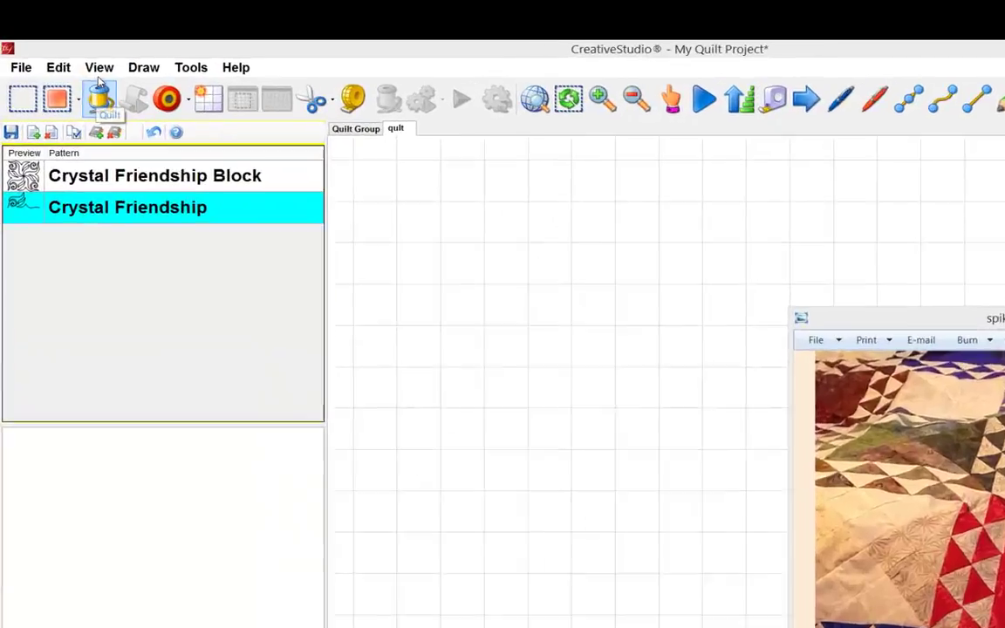
Set the grid size to 6 inches.
left_click(98, 67)
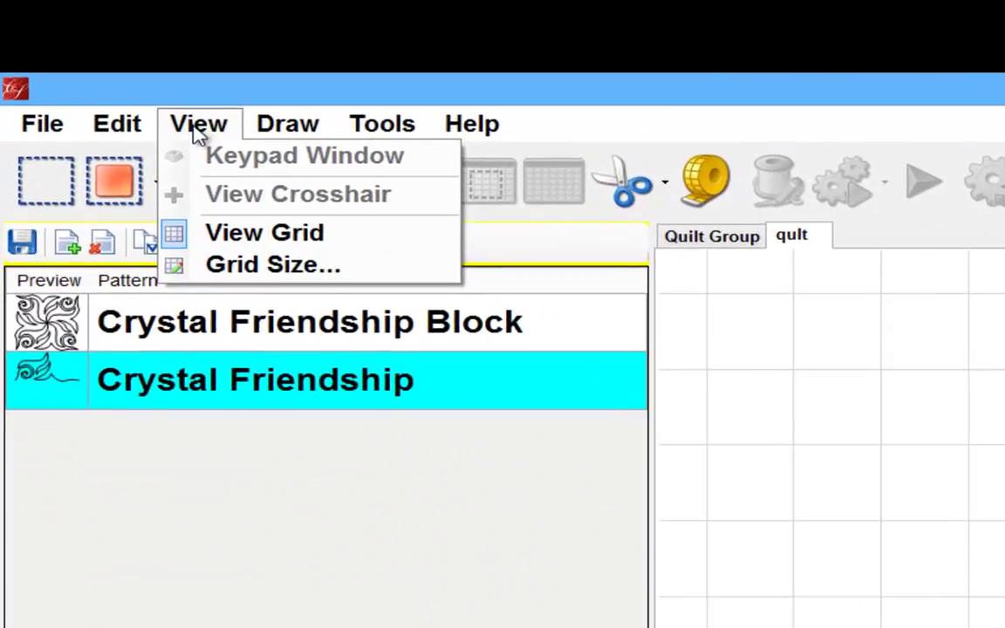
left_click(222, 265)
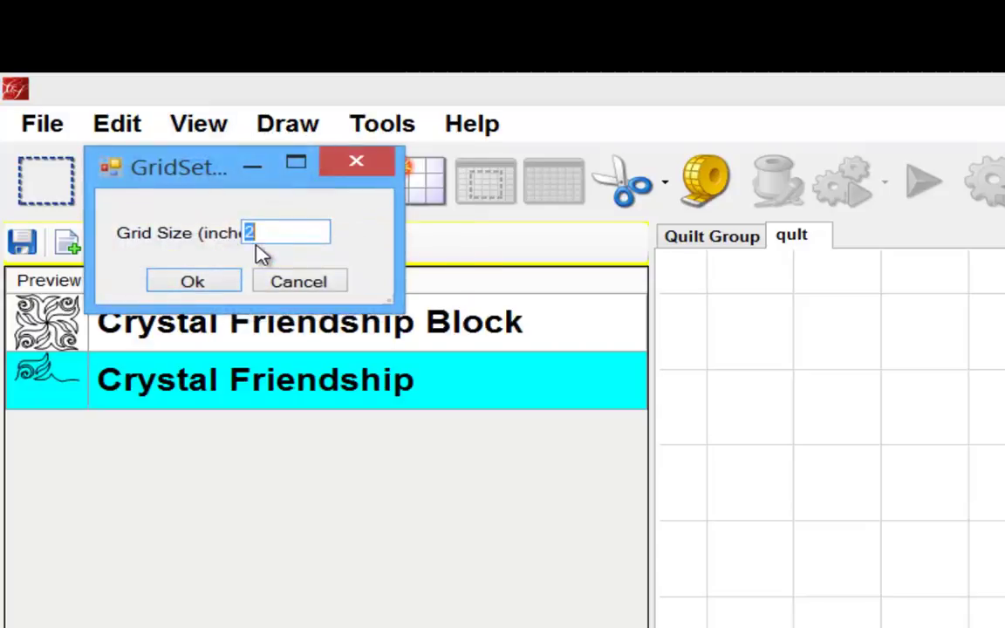
type("2")
key("BackSpace")
type("6")
left_click(194, 282)
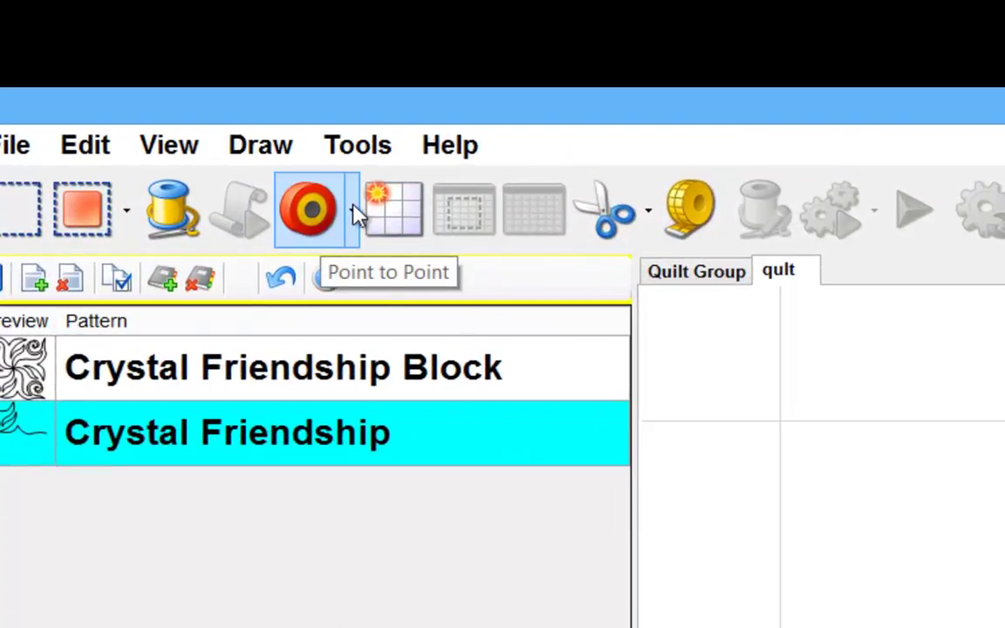
Activate Point to Point drawing with the Line option.
left_click(355, 212)
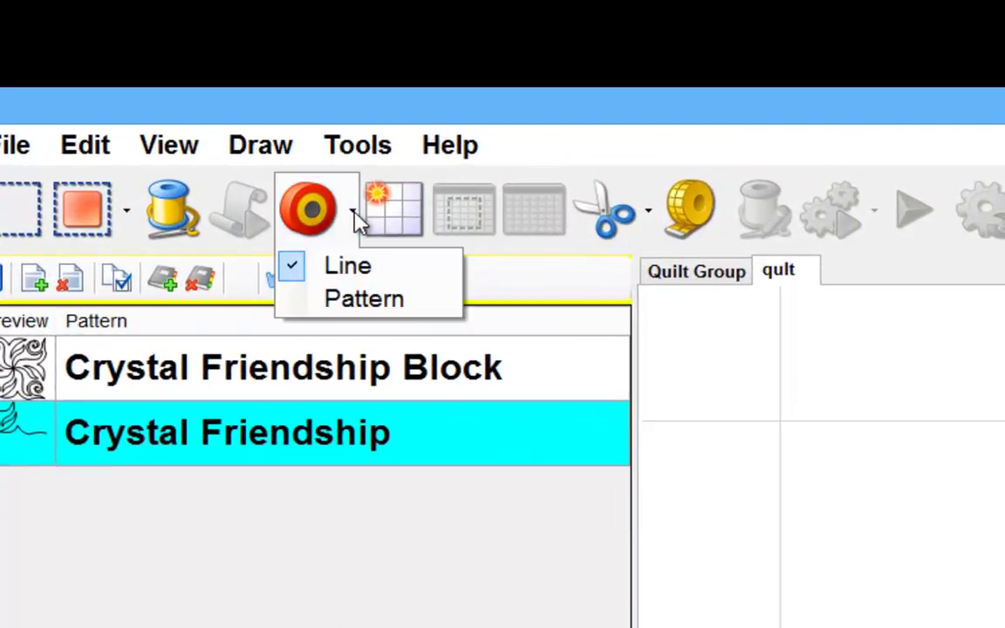
left_click(361, 270)
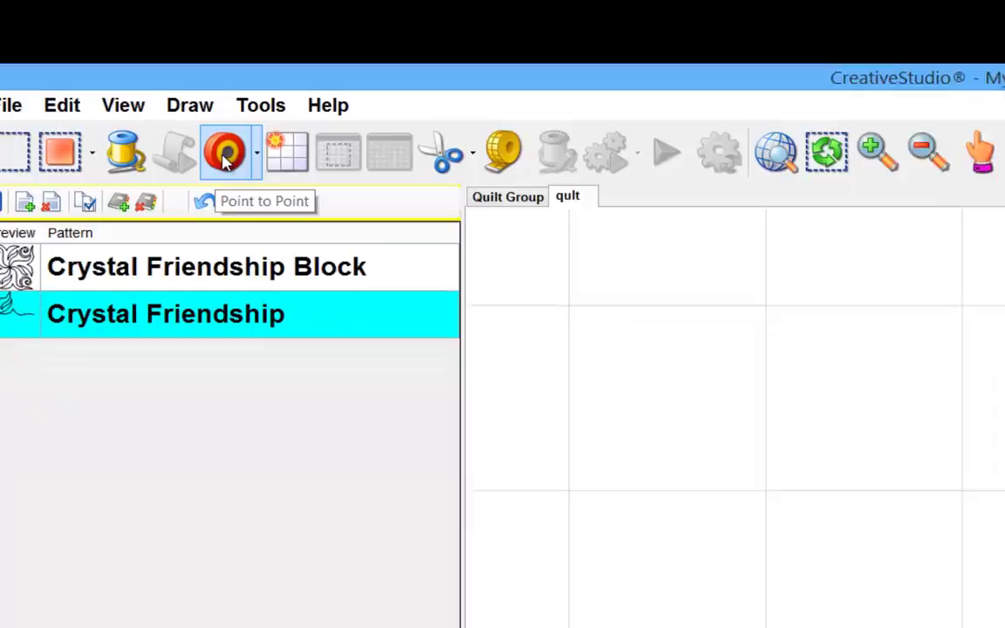
left_click(225, 160)
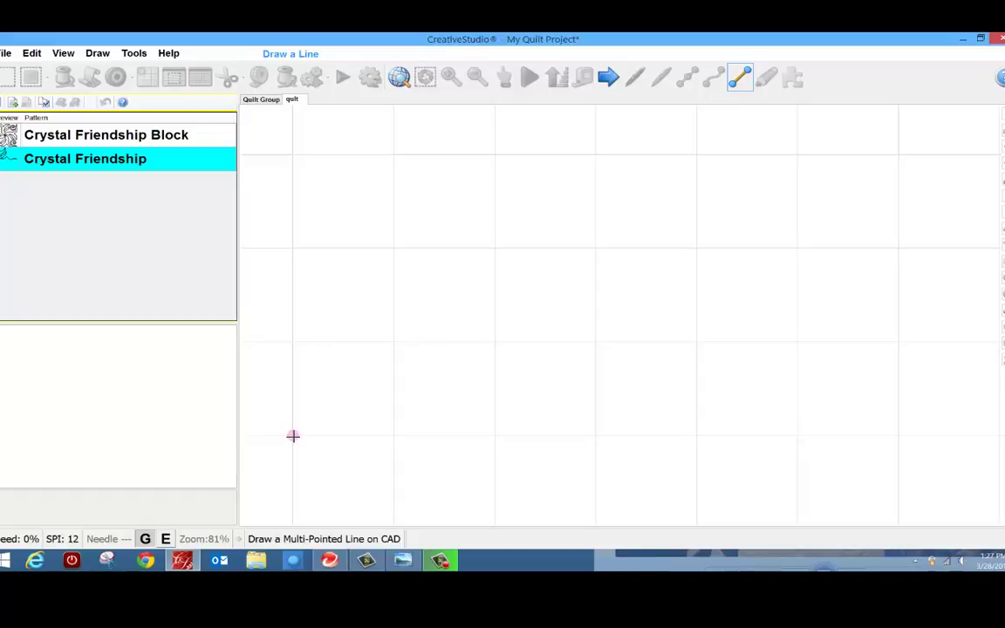
Draw a one-square block outline with both crossing diagonals as a single line.
left_click(294, 435)
left_click(394, 435)
left_click(385, 353)
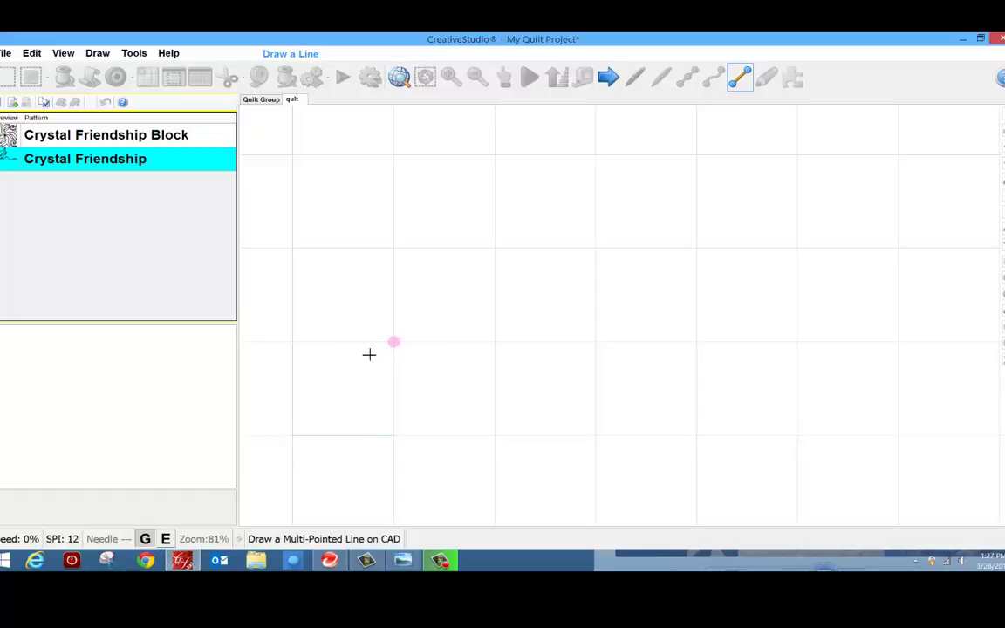
left_click(295, 352)
left_click(286, 421)
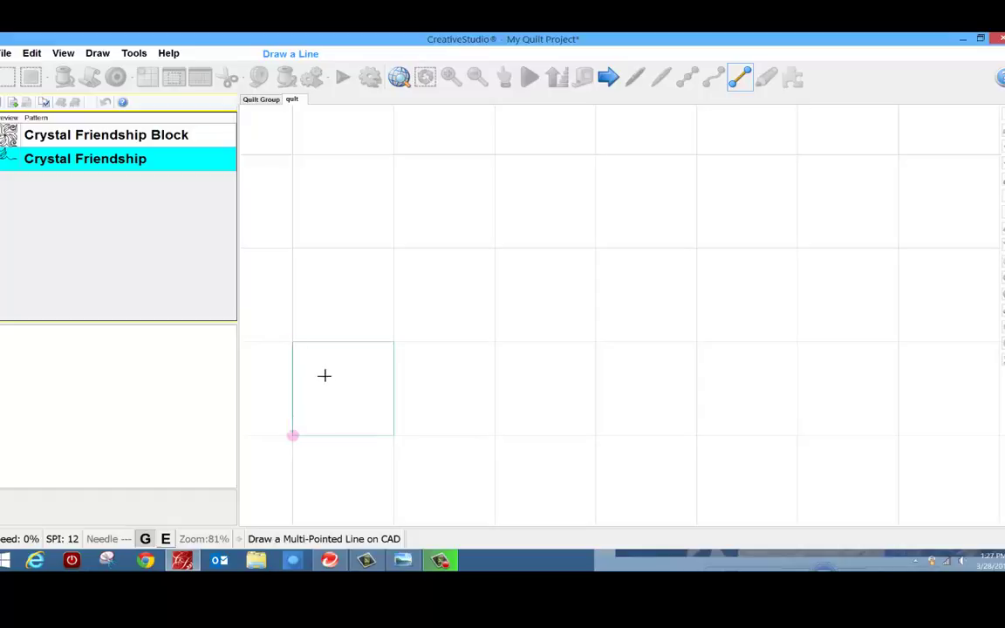
left_click(375, 353)
left_click(299, 353)
left_click(370, 430)
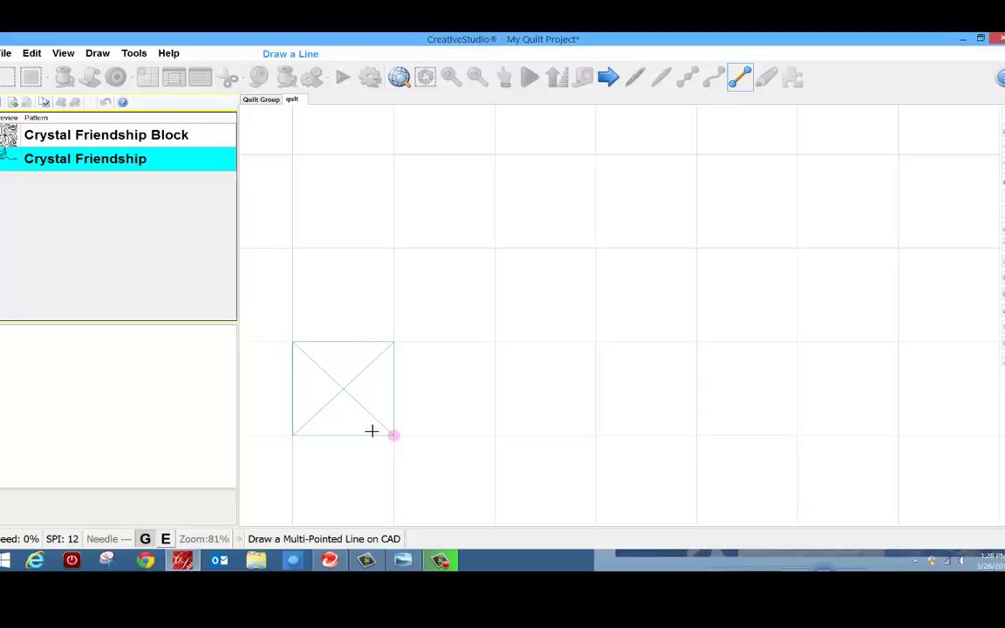
right_click(372, 431)
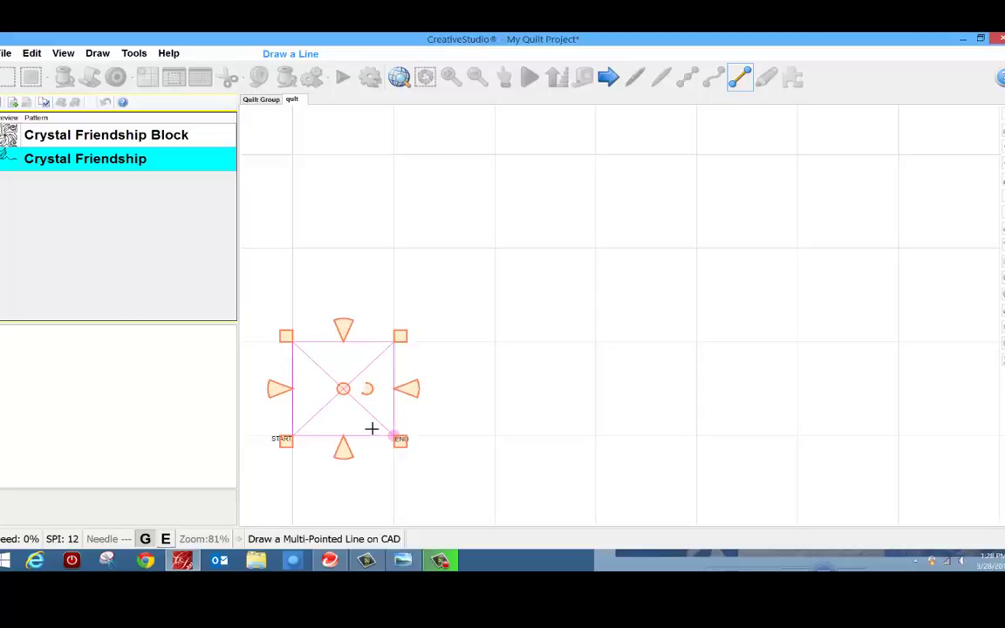
key("Escape")
left_click_drag(352, 491, 423, 460)
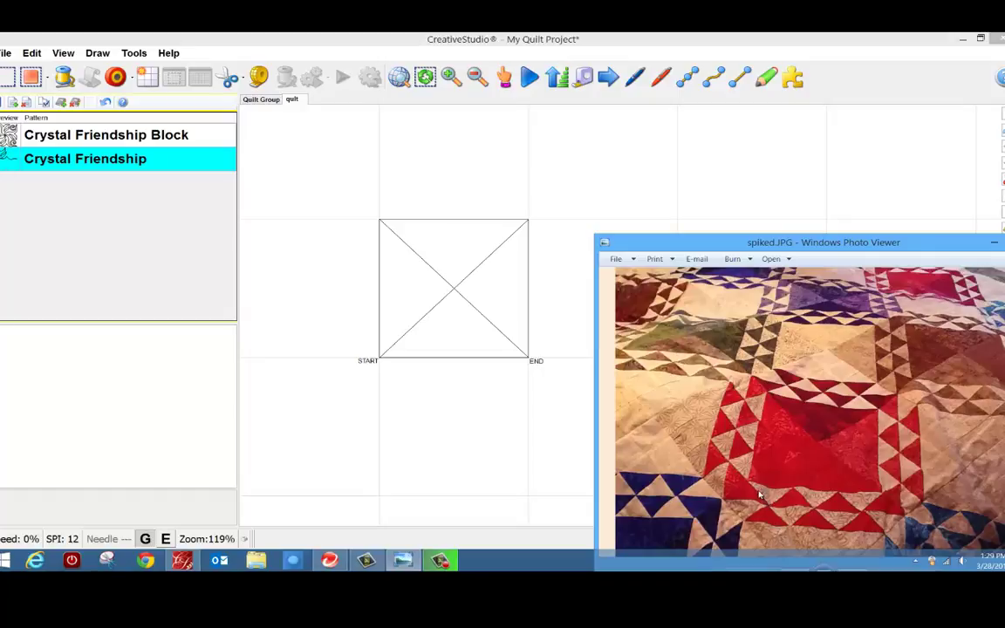
Change the grid size from 6 to 1 inch.
left_click(97, 53)
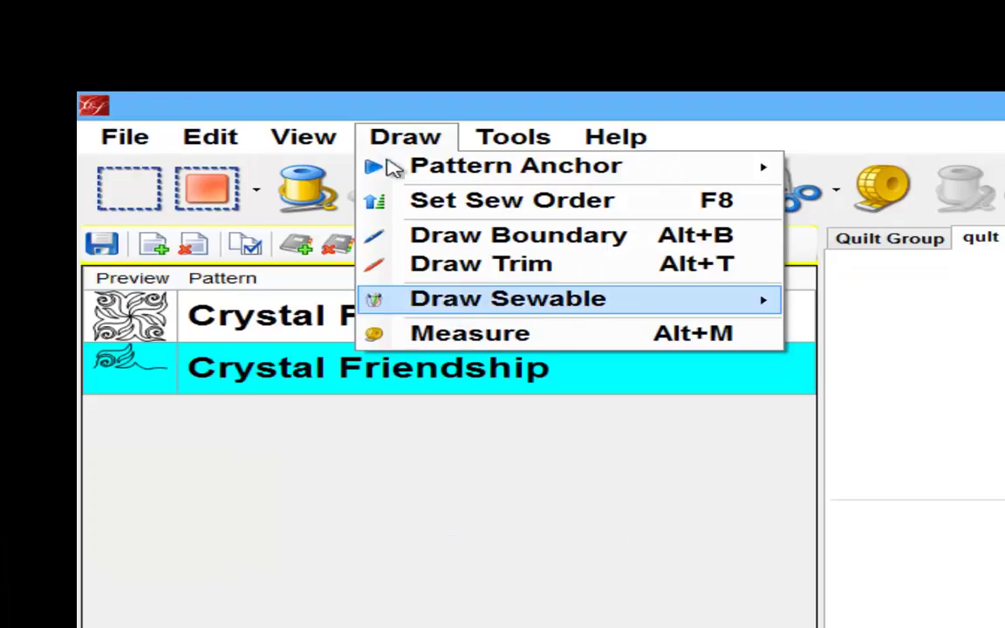
left_click(303, 141)
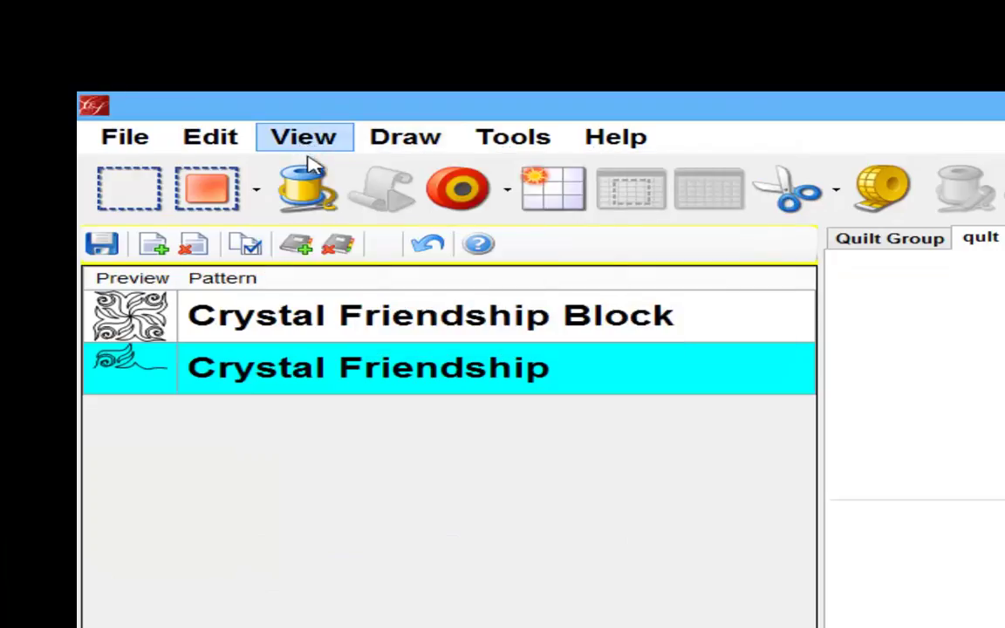
left_click(302, 137)
left_click(349, 265)
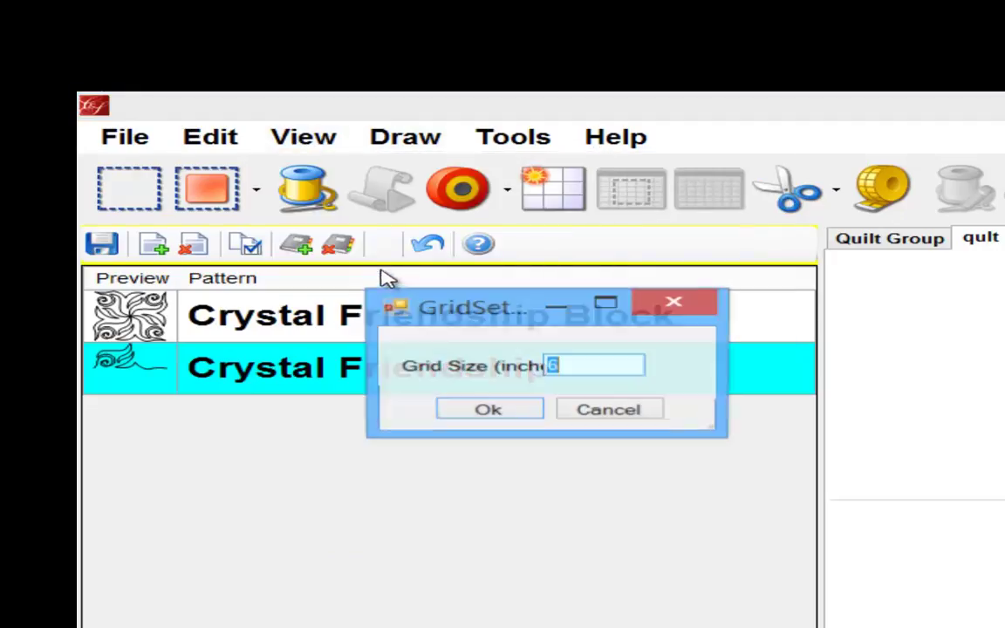
key("BackSpace")
type("1")
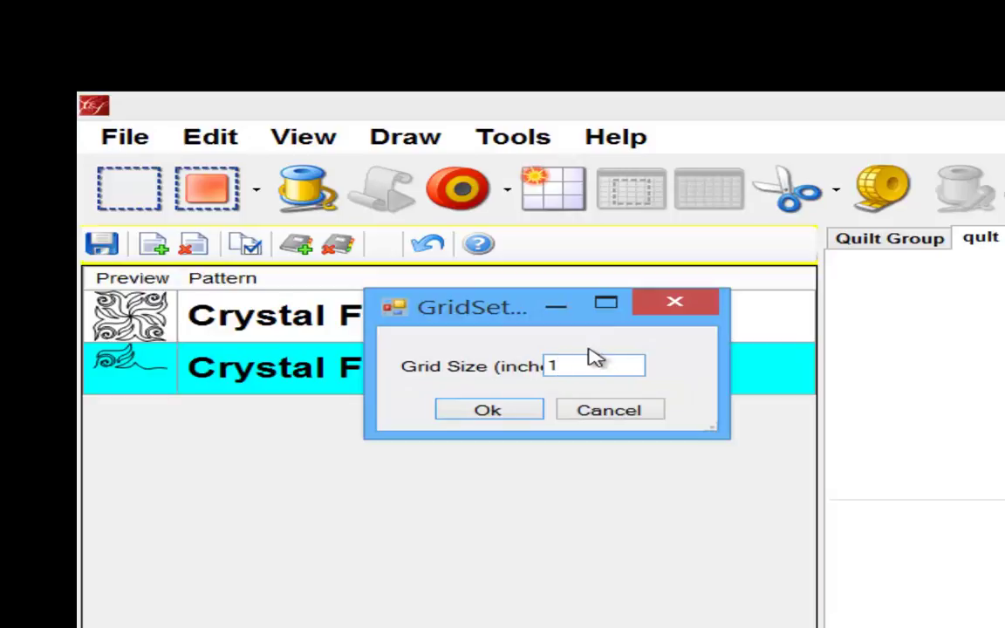
key("Return")
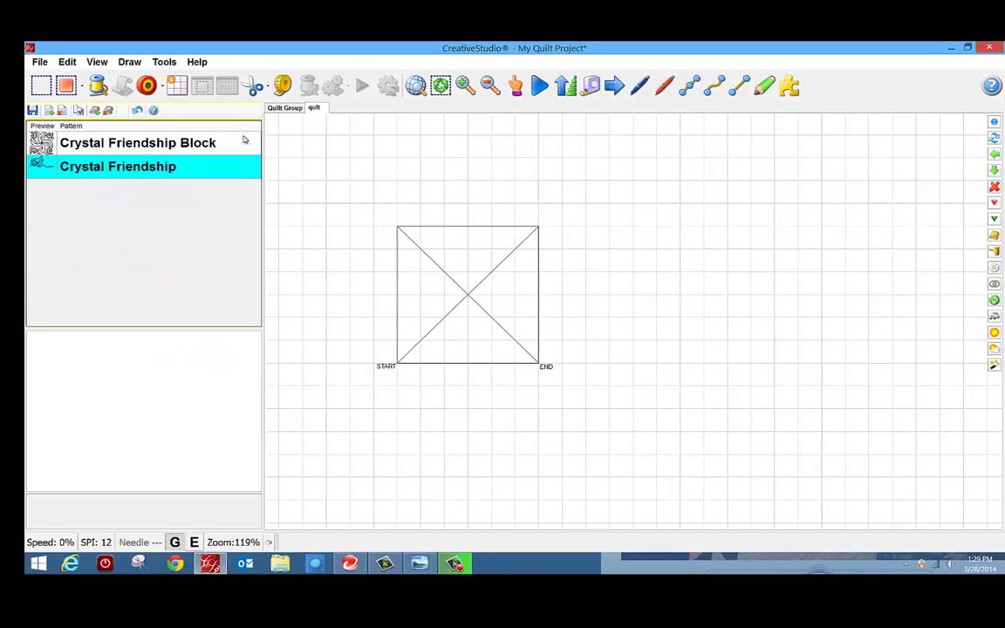
Draw the zigzag border along the block's bottom edge and up its right side.
left_click(146, 84)
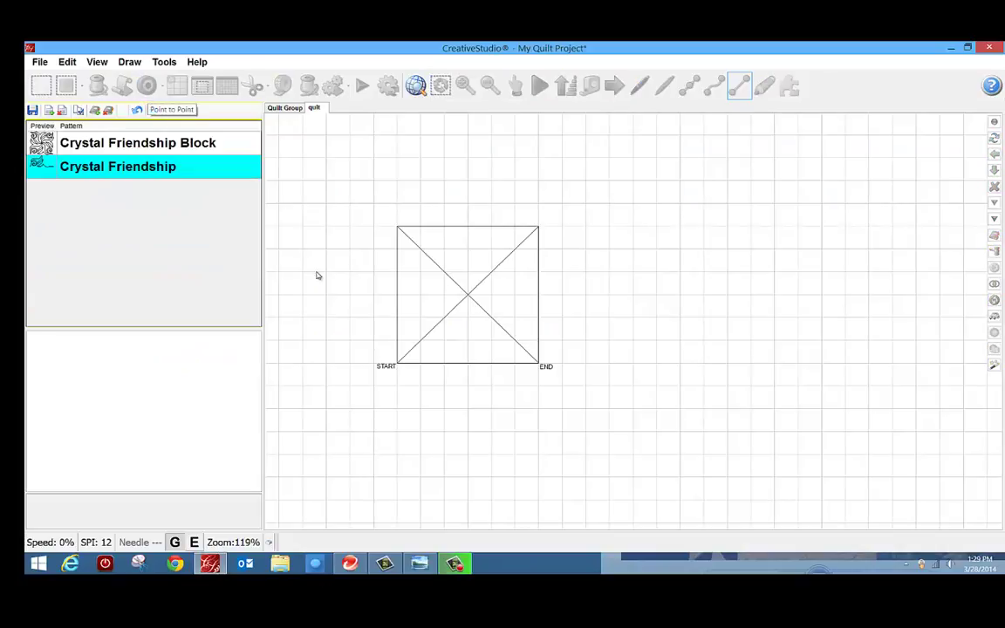
left_click(377, 365)
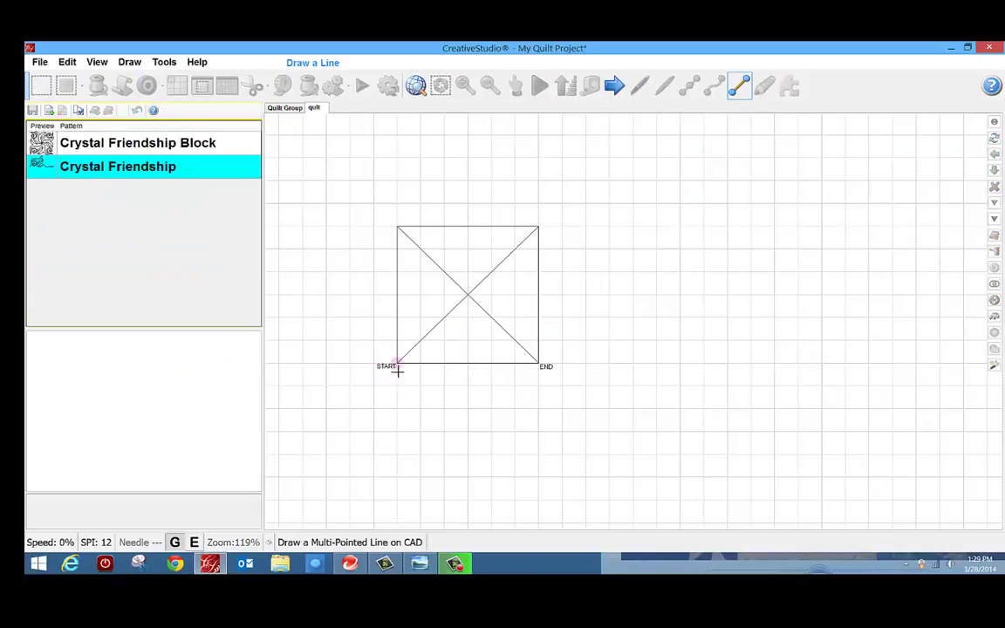
left_click(422, 385)
left_click(444, 365)
left_click(469, 385)
left_click(491, 365)
left_click(515, 385)
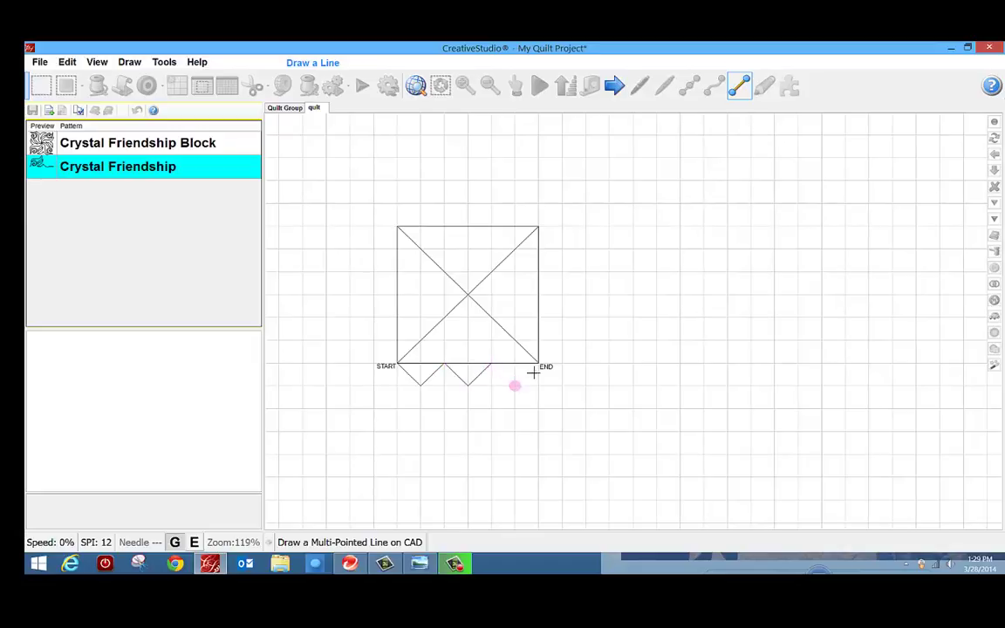
left_click(539, 362)
left_click(560, 339)
left_click(539, 317)
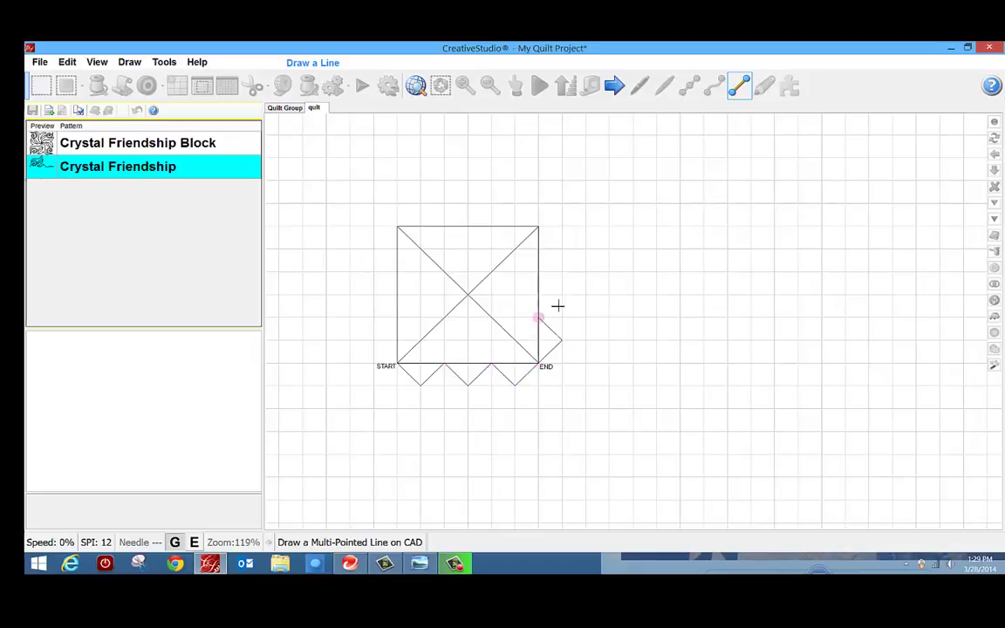
left_click(562, 297)
left_click(538, 273)
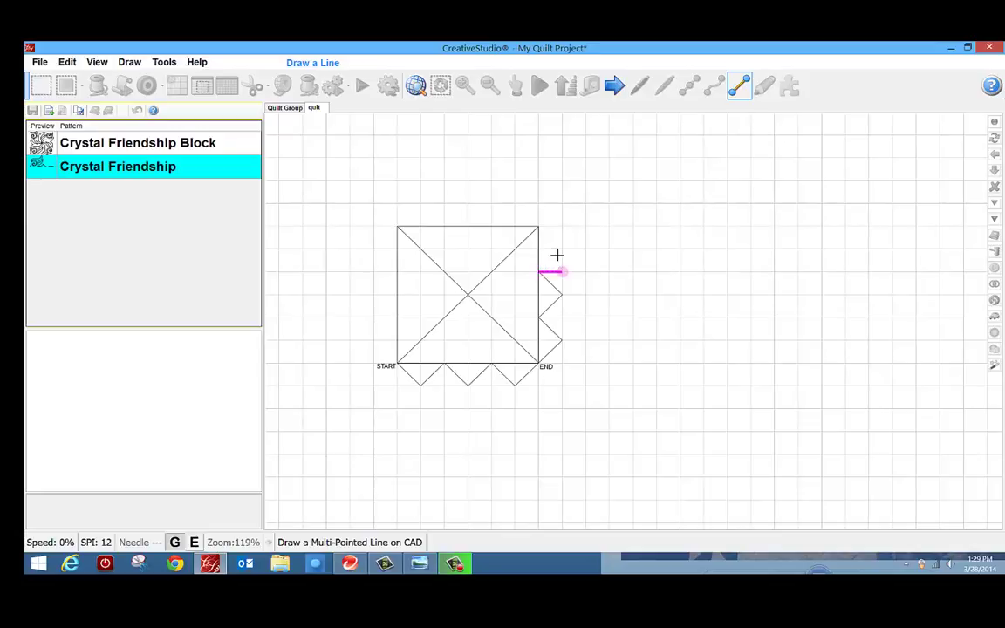
left_click(562, 250)
left_click(539, 227)
Continue the zigzag across the top and down the left side, closing at START.
left_click(515, 204)
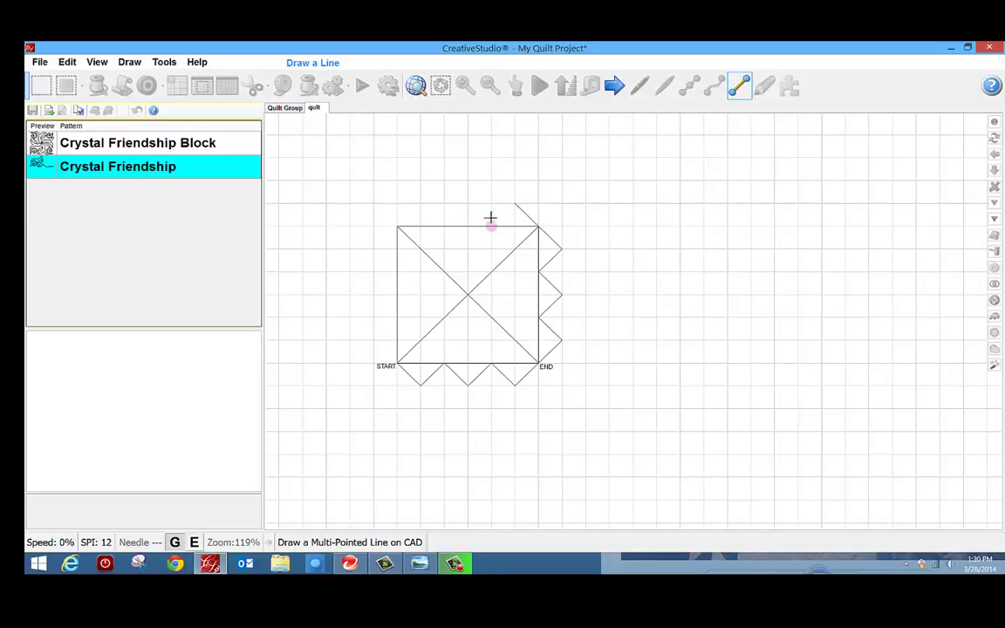
left_click(491, 227)
left_click(468, 204)
left_click(444, 227)
left_click(420, 204)
left_click(397, 227)
left_click(374, 250)
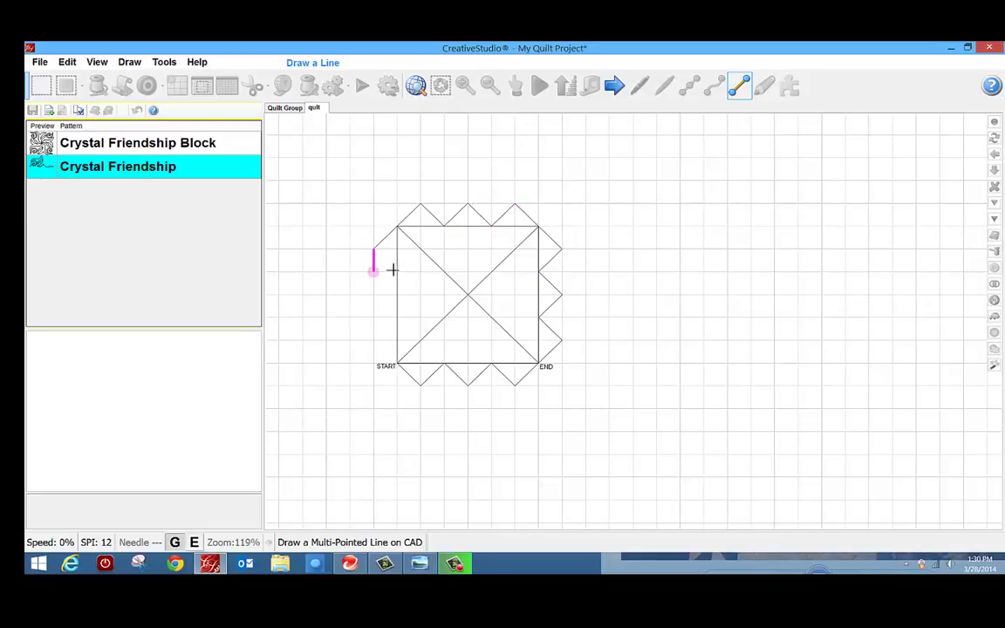
left_click(397, 273)
left_click(373, 297)
left_click(397, 320)
left_click(373, 343)
left_click(397, 365)
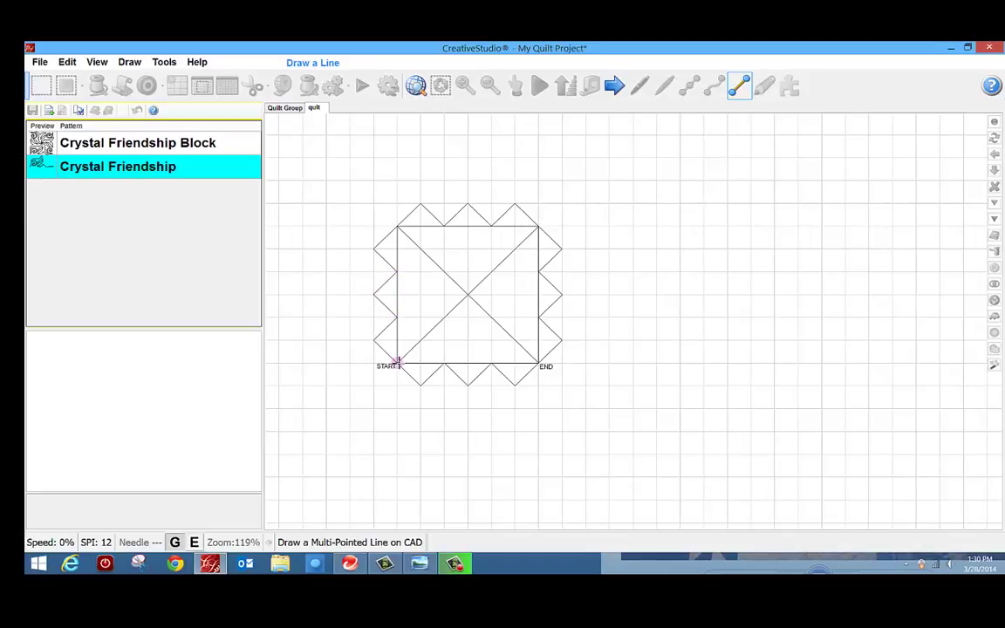
right_click(397, 365)
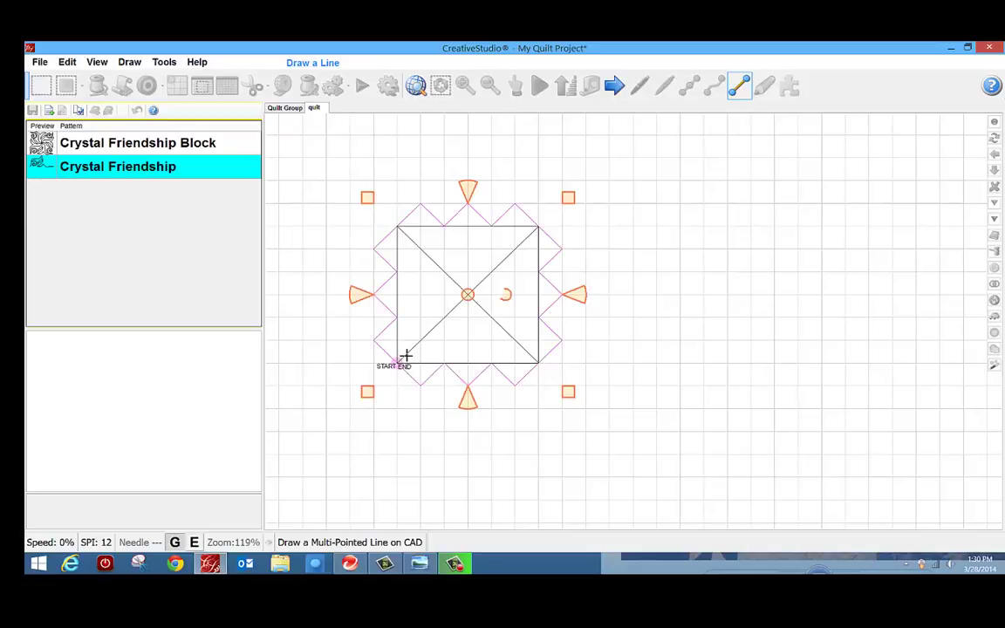
Finish line drawing and bring the spiked.JPG quilt photo back up for reference.
right_click(412, 444)
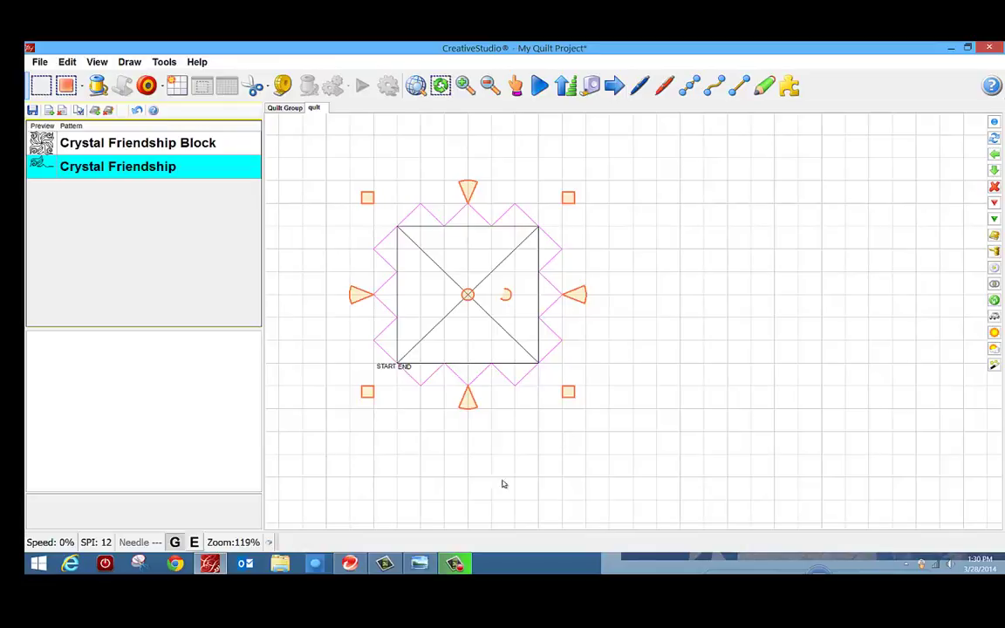
mouse_move(419, 564)
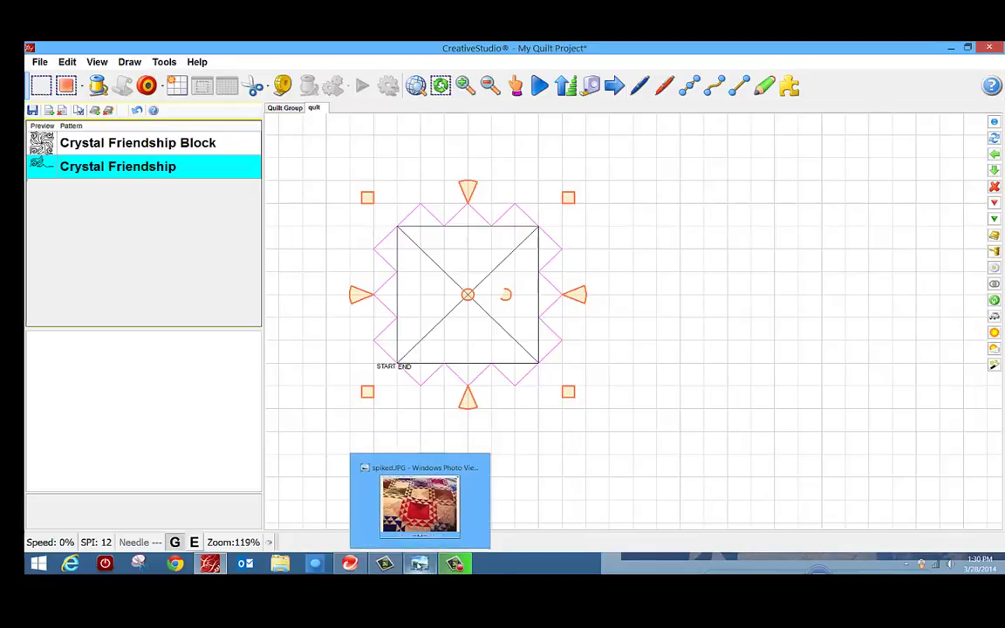
left_click(418, 564)
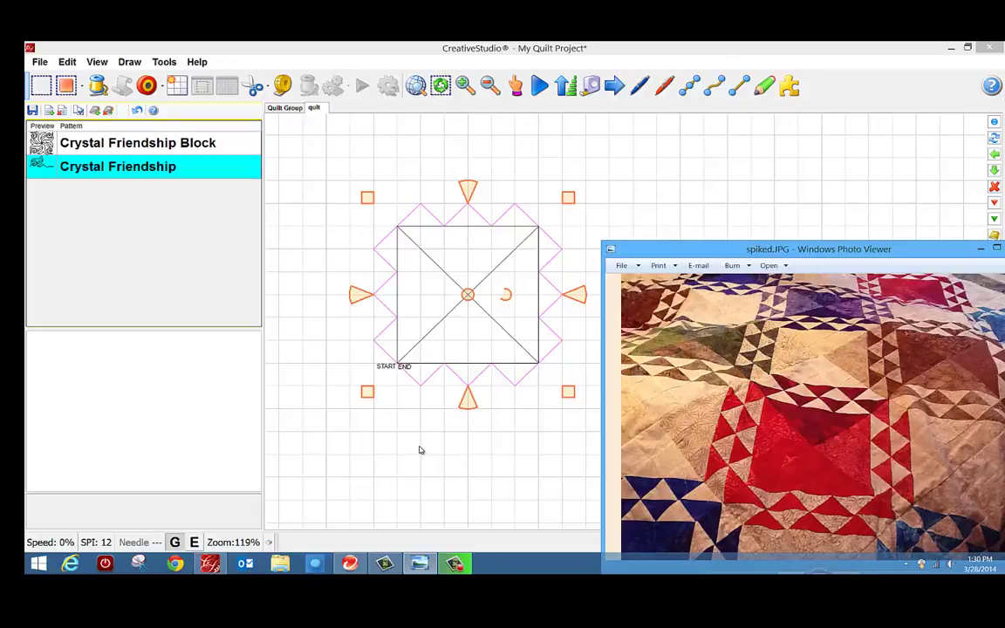
Draw a square outline around the zigzag tips, making the block 8 by 8, and select it.
left_click(381, 449)
left_click(738, 85)
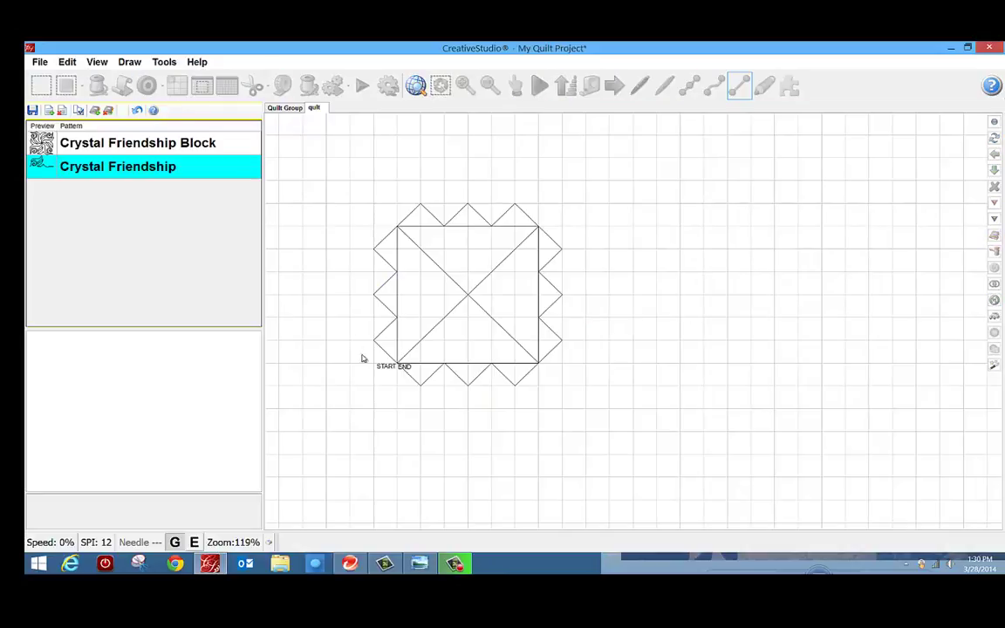
left_click(373, 385)
left_click(561, 386)
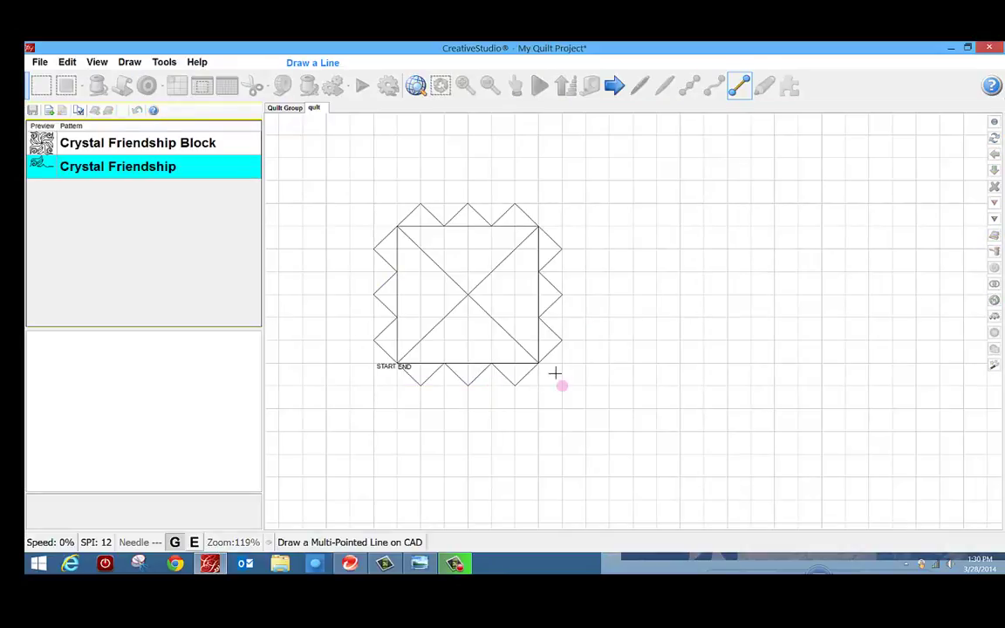
left_click(561, 204)
key("Return")
key("alt+Tab")
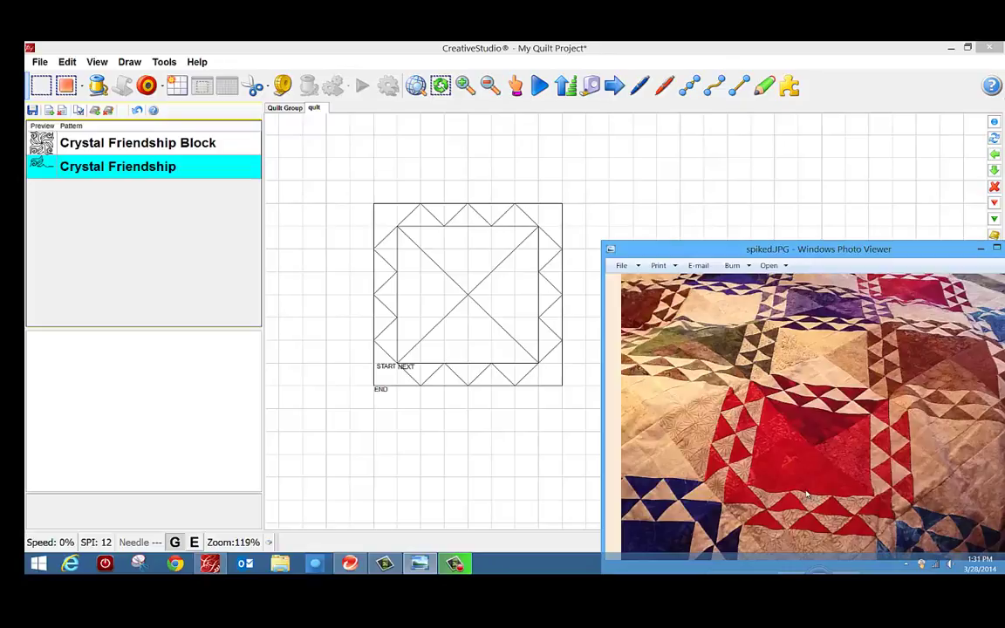
left_click(532, 262)
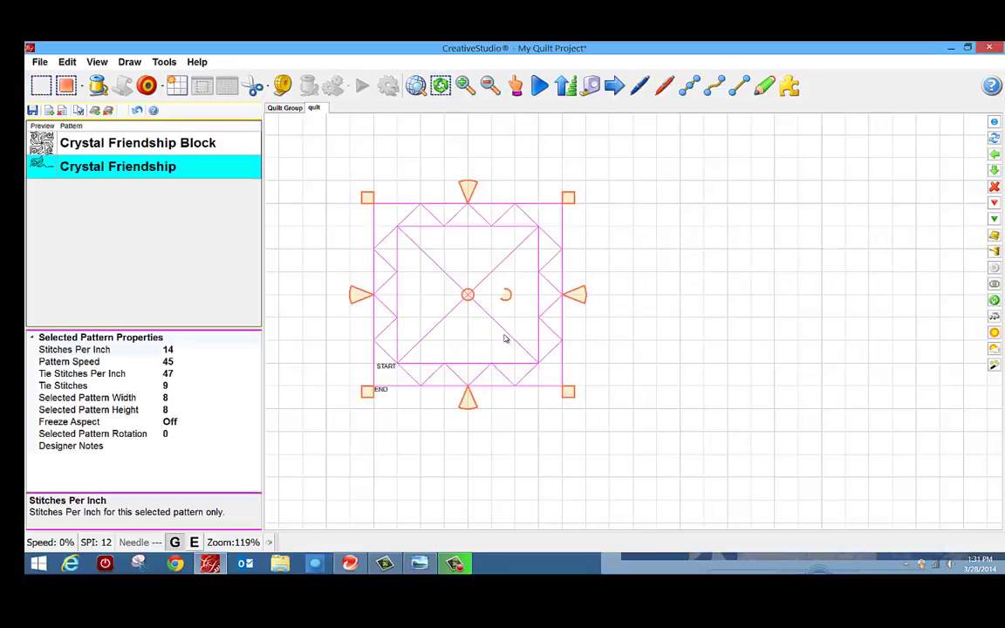
Combine the block into one group and circular-array it, 3 copies at 90°, around its lower-left corner.
right_click(503, 271)
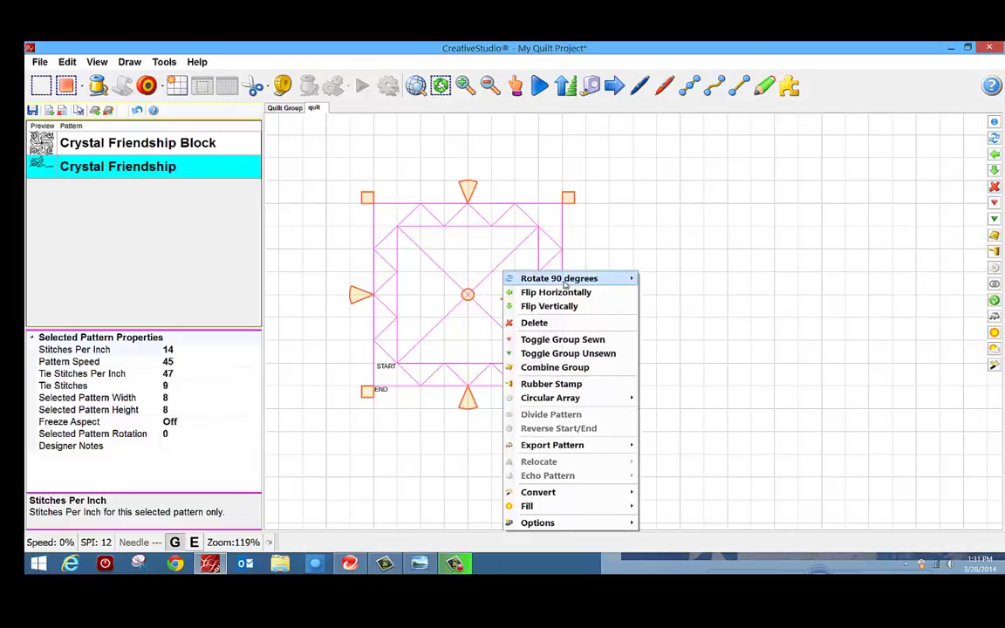
left_click(554, 367)
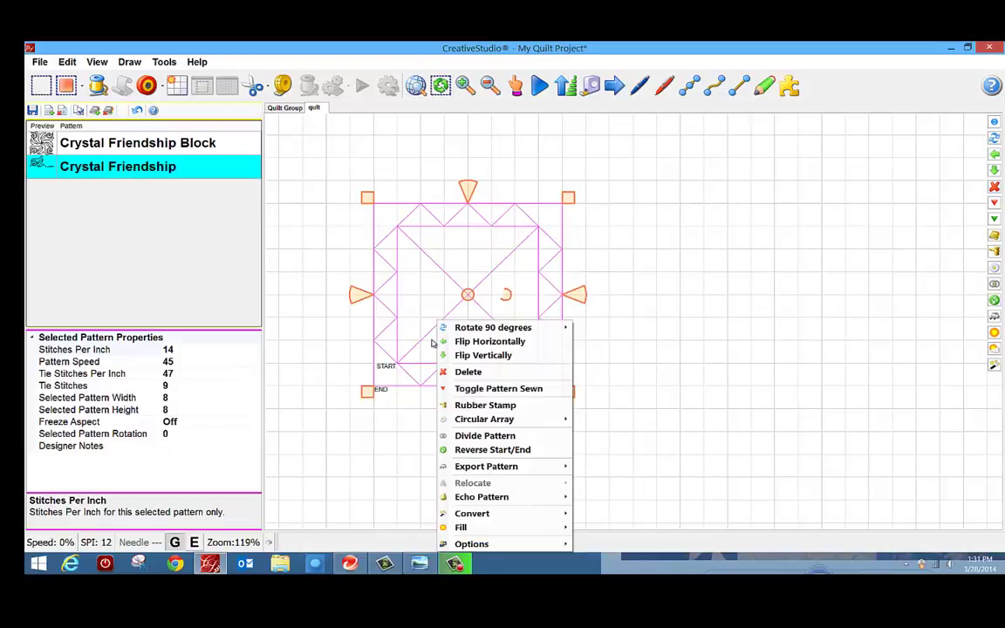
right_click(437, 321)
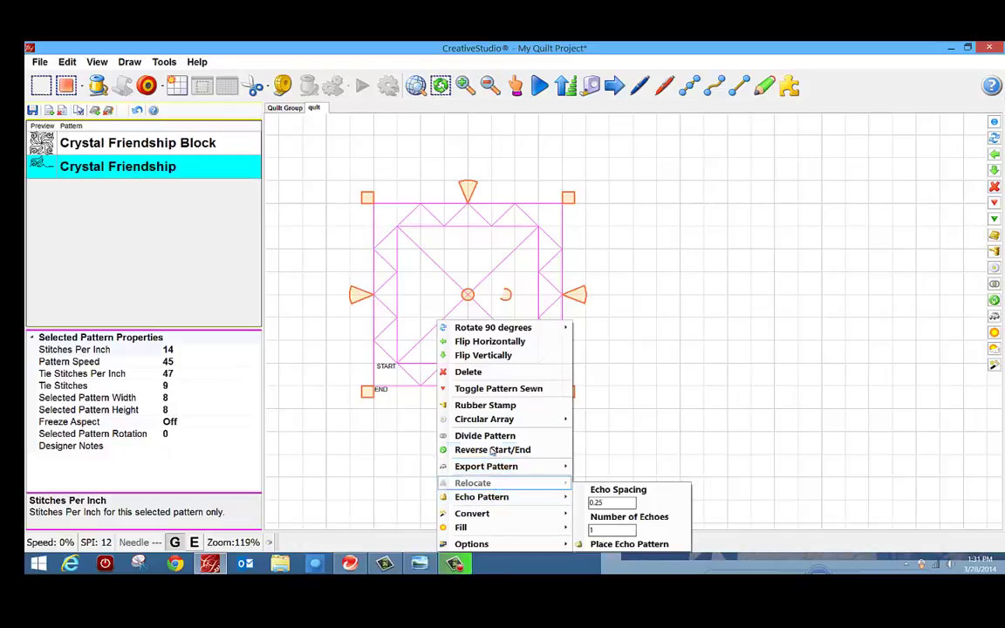
mouse_move(498, 422)
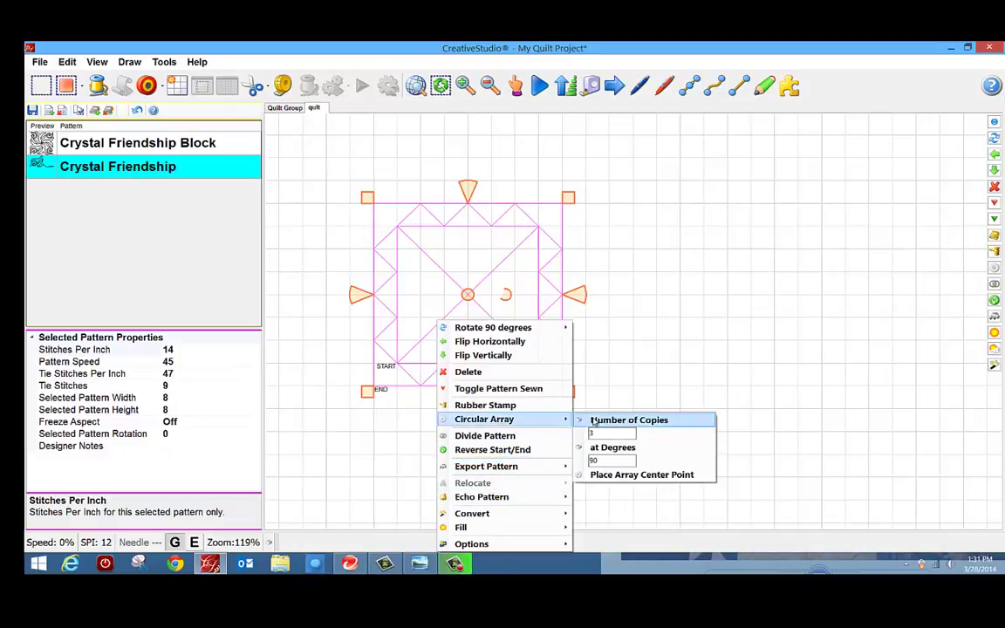
left_click(579, 477)
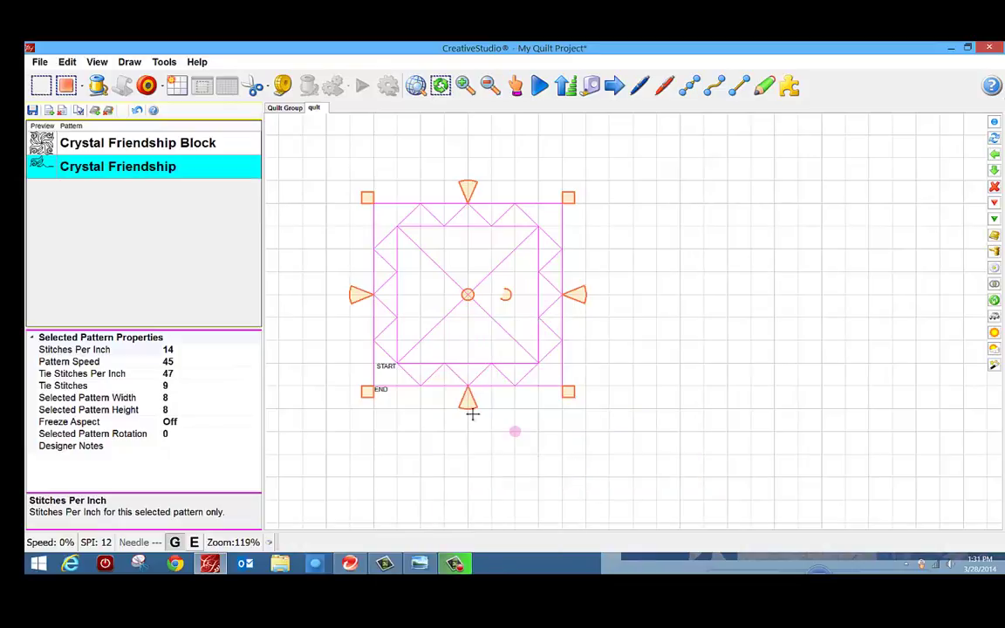
left_click(366, 388)
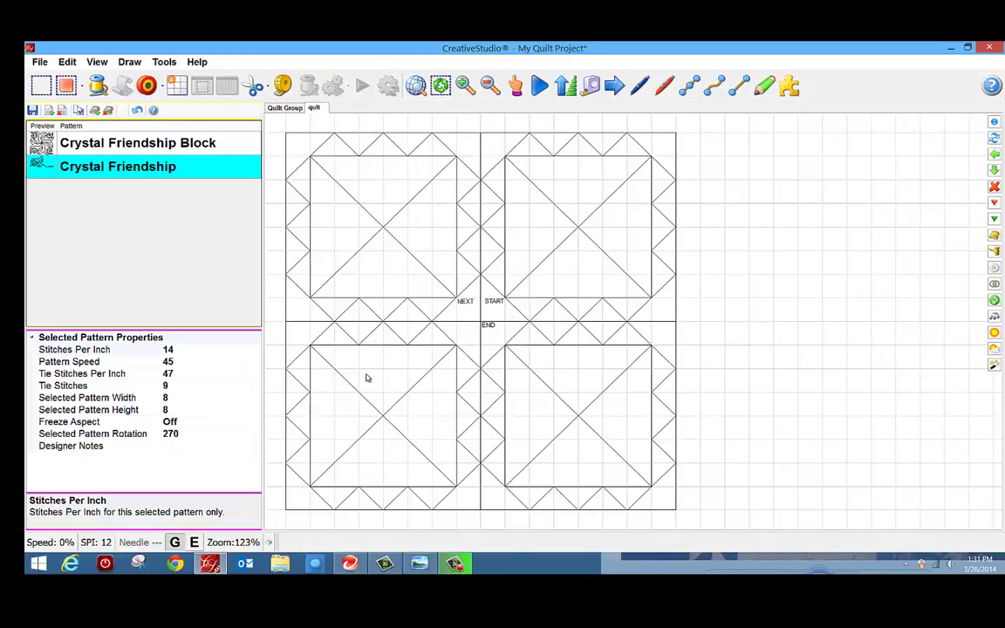
Select all four blocks and circular-array them, 3 copies at 90°, around the bottom-right corner.
right_click(367, 377)
left_click(745, 294)
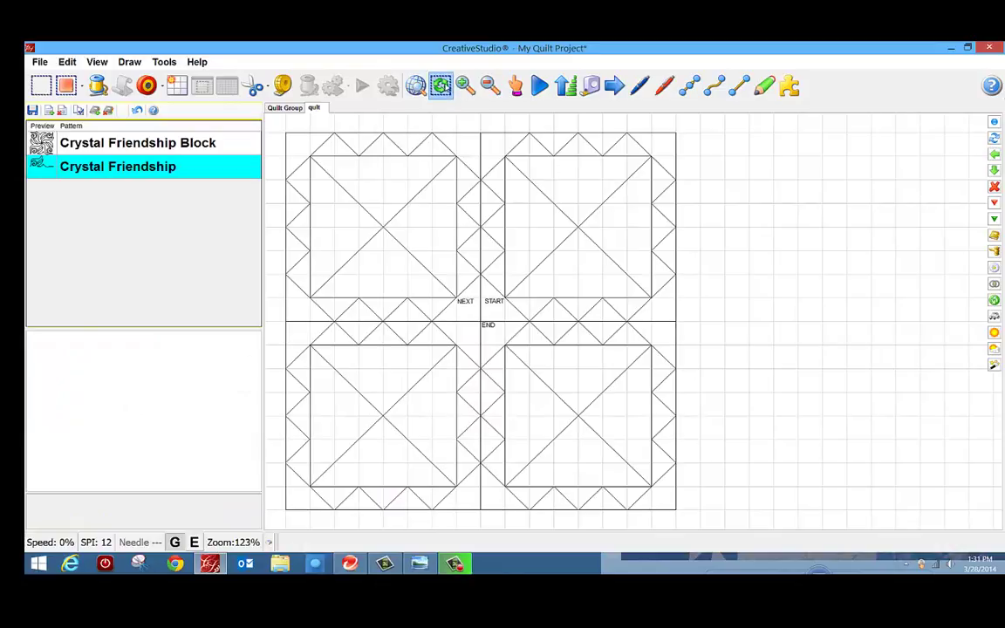
left_click(471, 280)
right_click(577, 294)
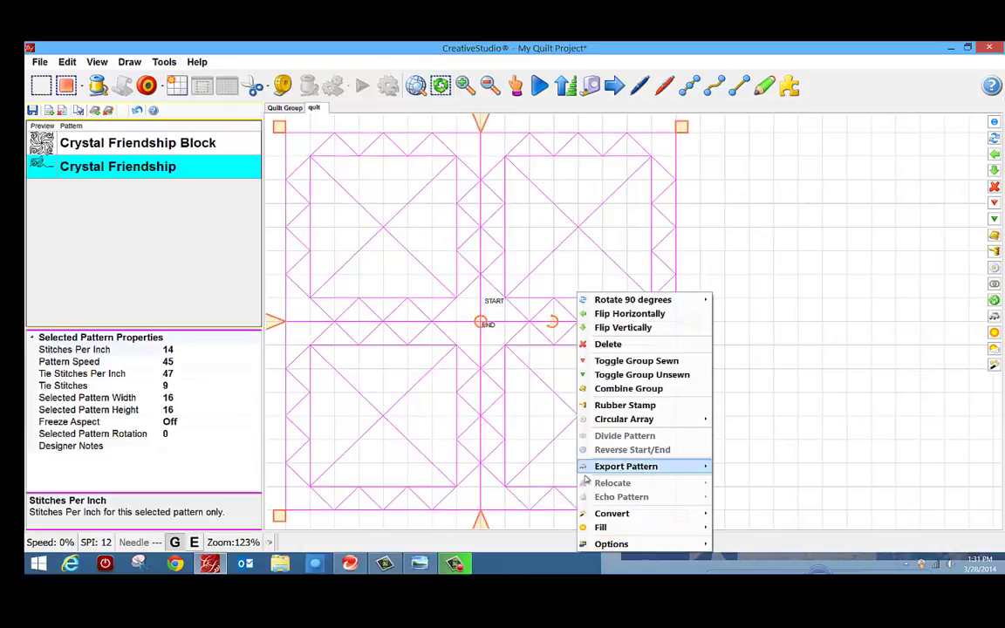
mouse_move(645, 420)
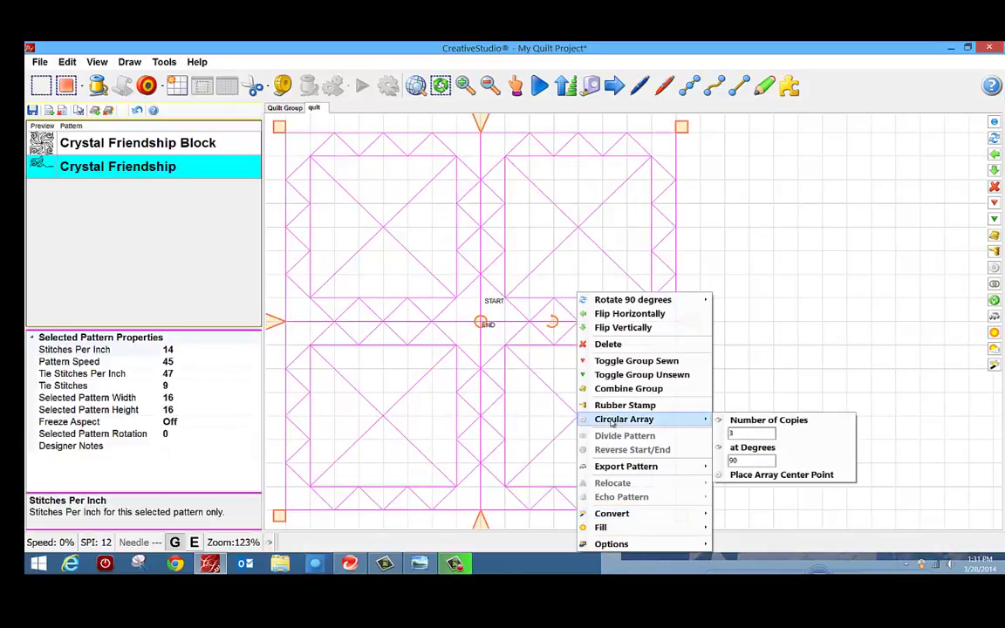
left_click(718, 476)
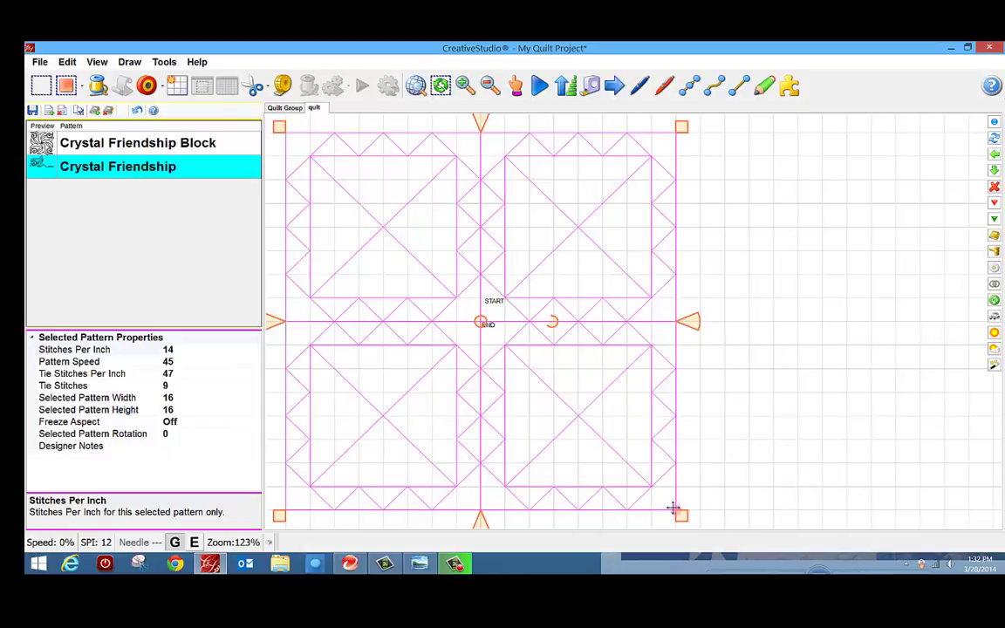
left_click(674, 509)
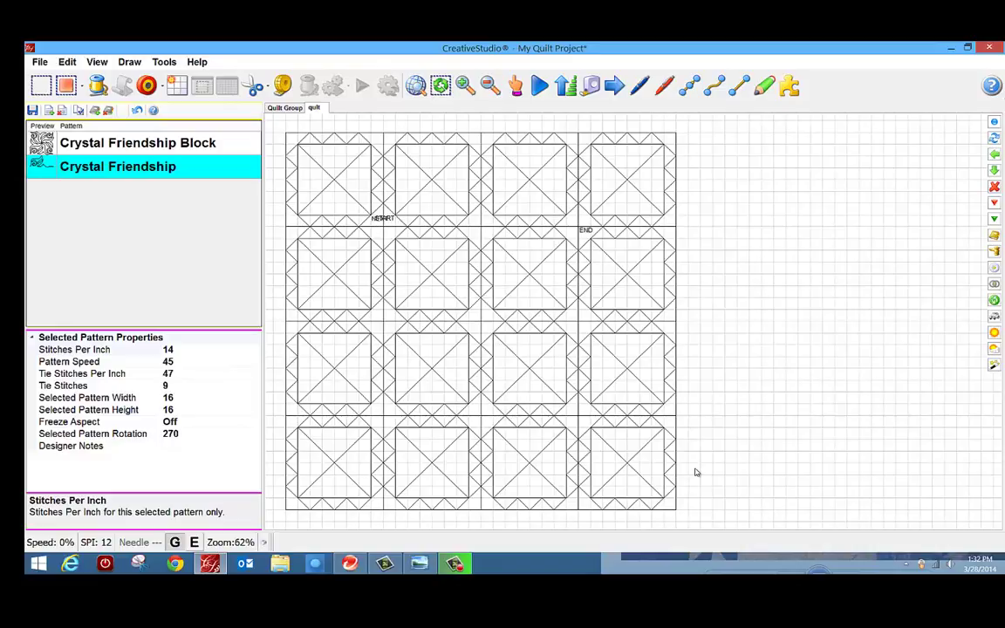
right_click(699, 472)
left_click(743, 422)
Select all sixteen block patterns and combine them into one group.
left_click(441, 85)
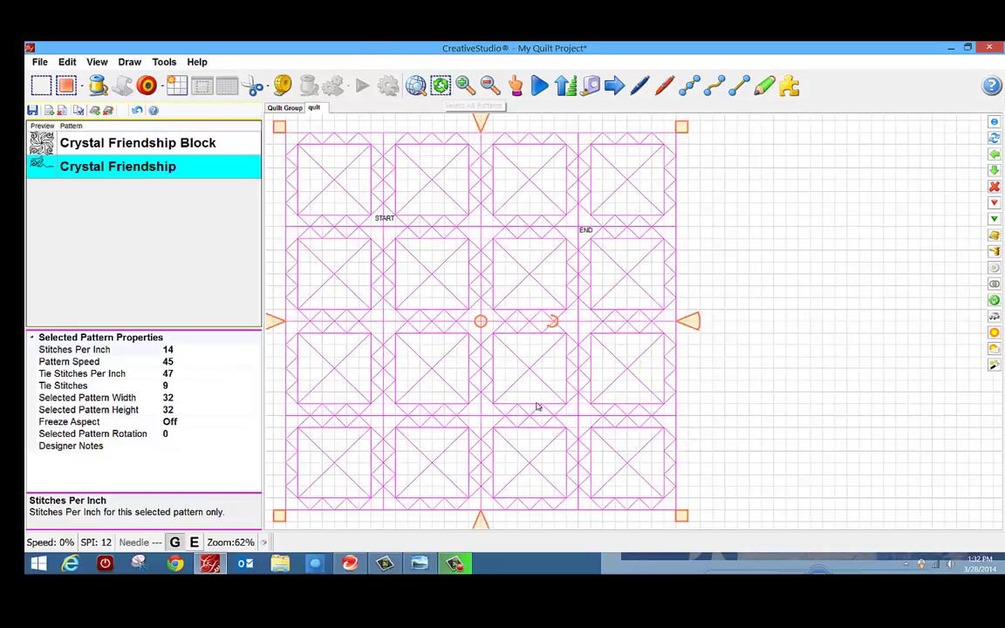
right_click(453, 281)
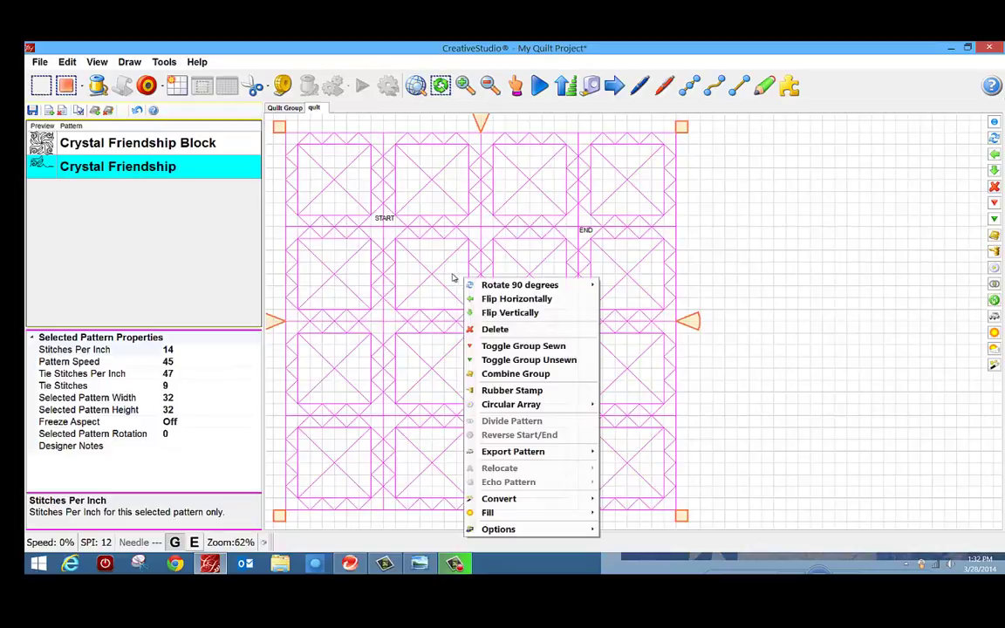
left_click(520, 370)
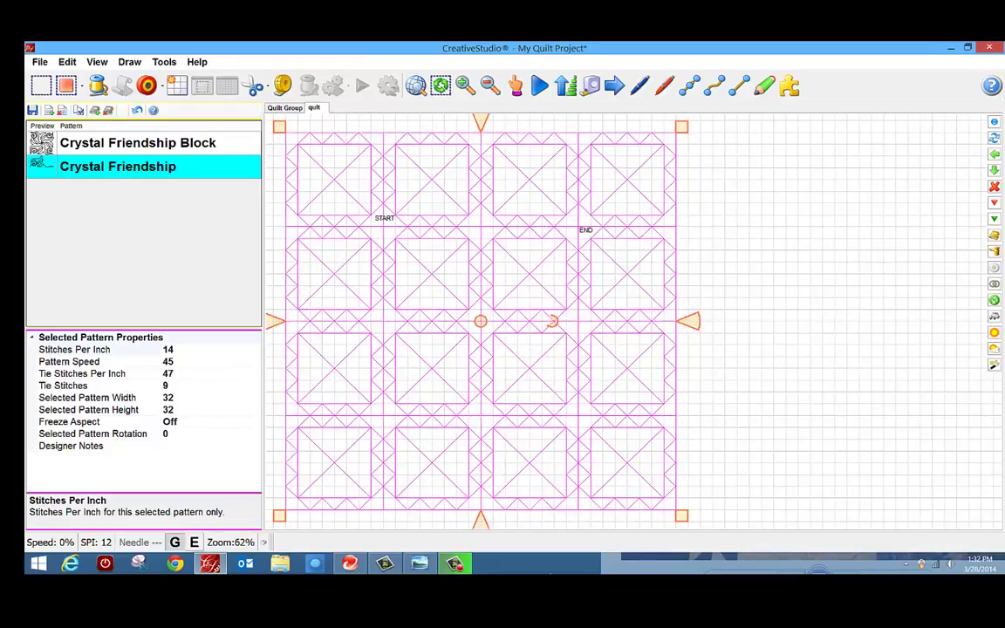
Convert the combined 4×4 pattern into a quilting boundary.
right_click(475, 272)
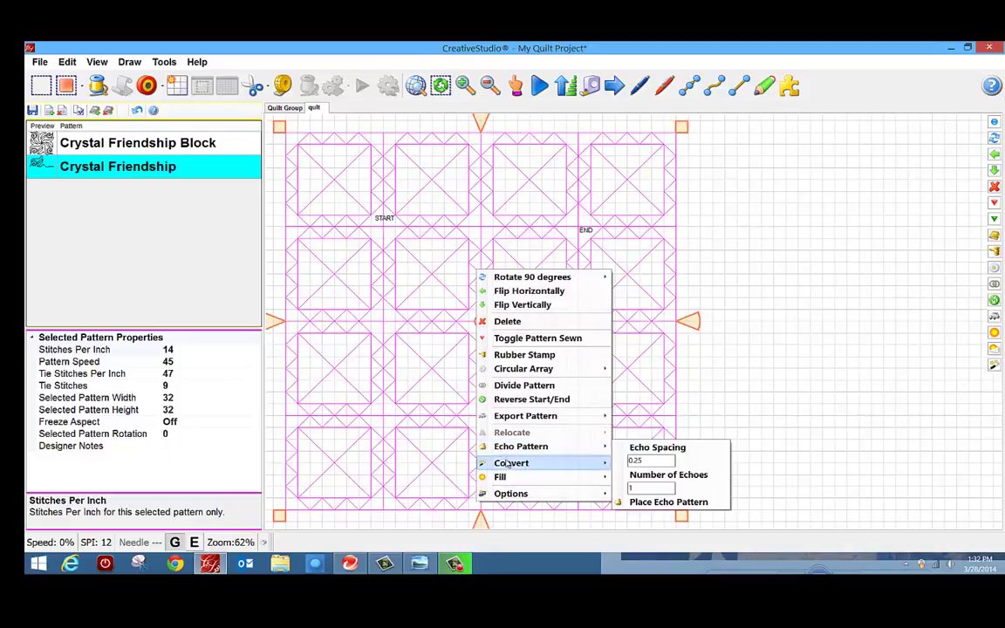
mouse_move(508, 467)
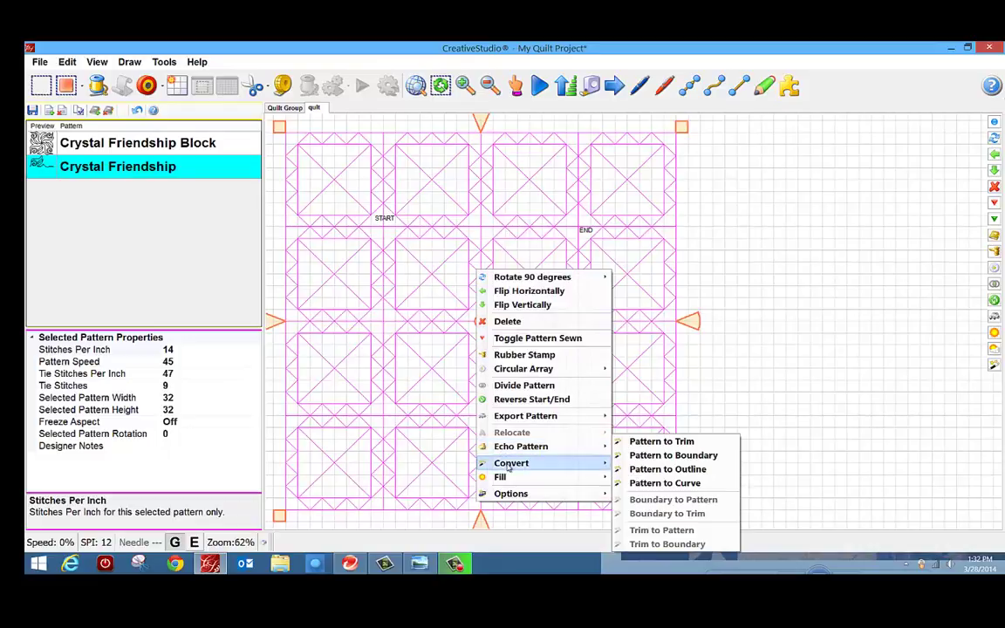
left_click(645, 456)
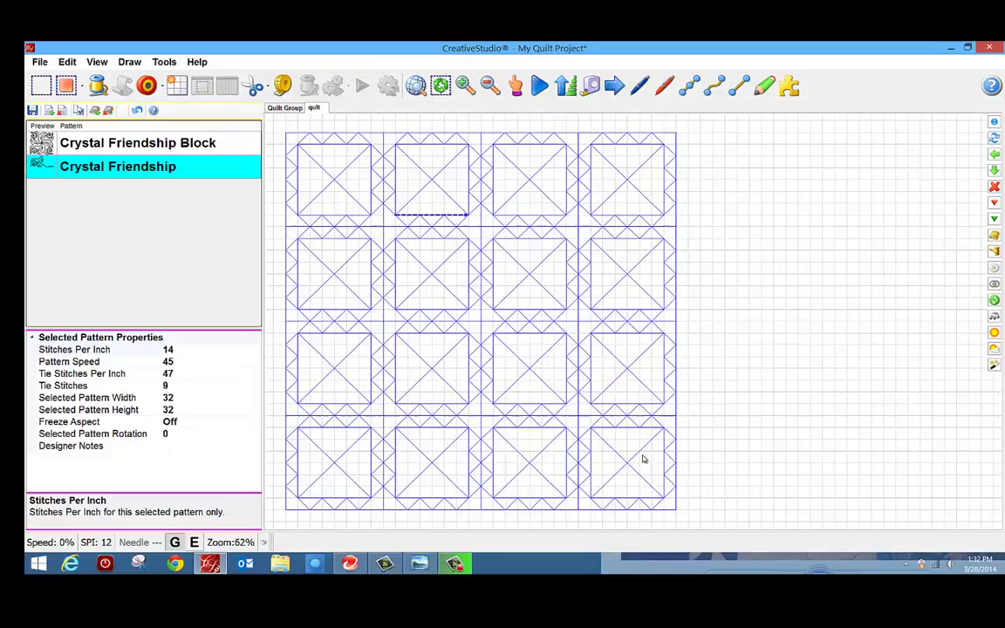
In the Quilt Group, draw a point-to-point Crystal Friendship swirl across the four top-row block corners.
left_click(281, 110)
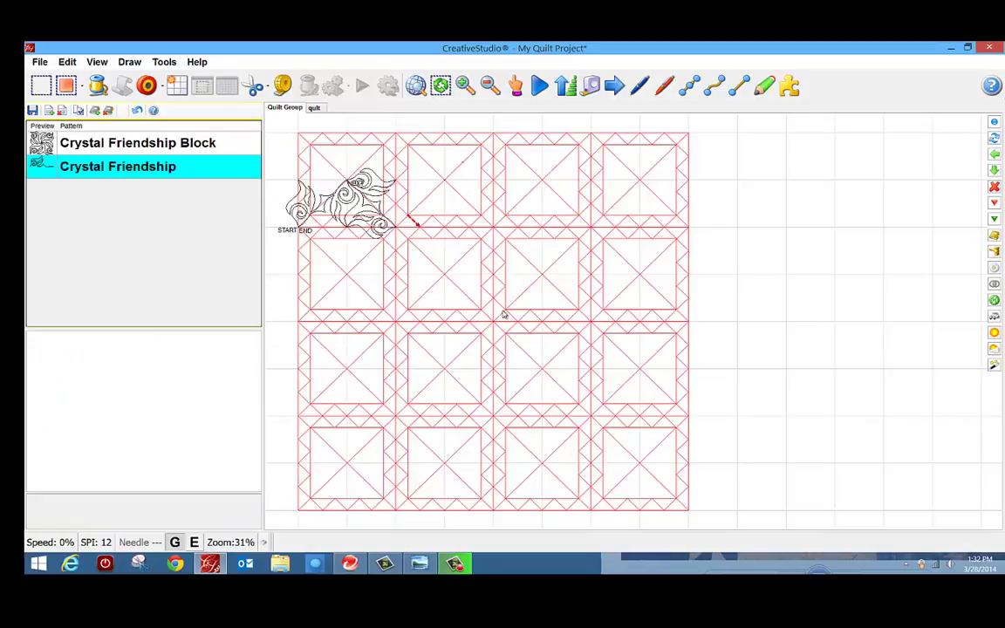
left_click(298, 136)
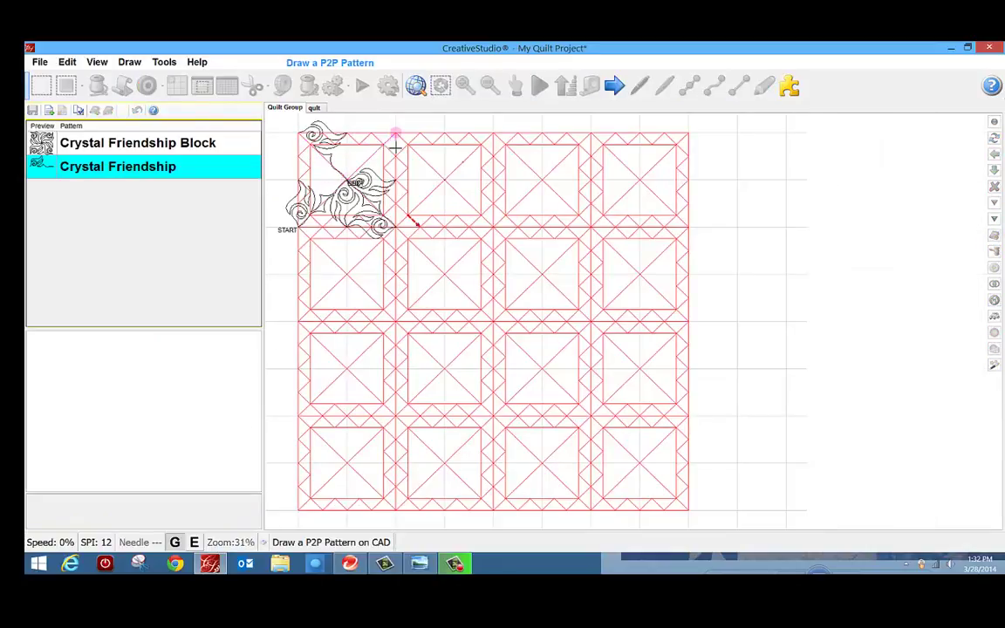
left_click(396, 135)
left_click(494, 136)
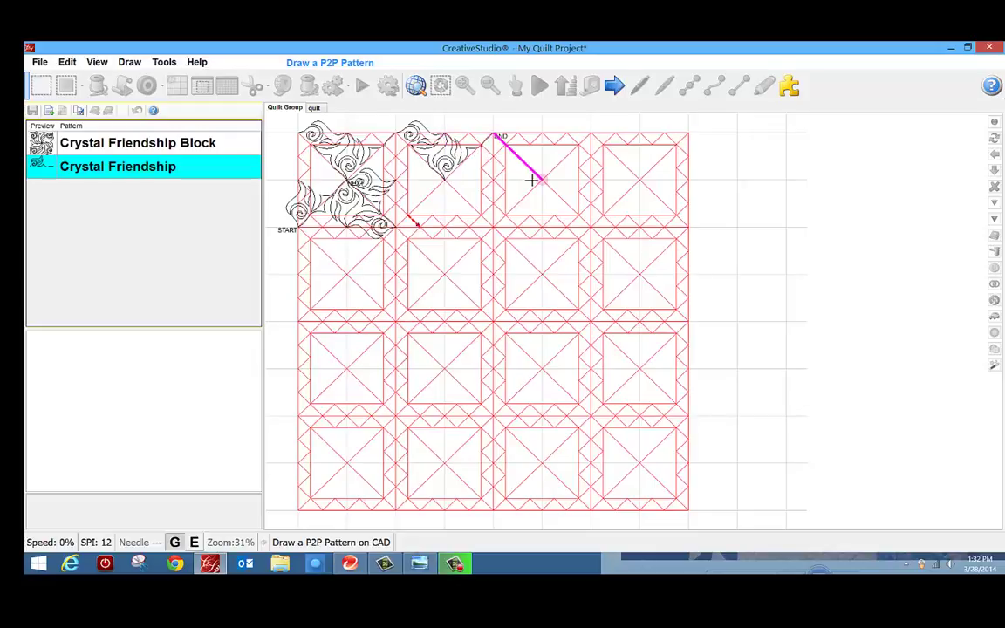
left_click(590, 136)
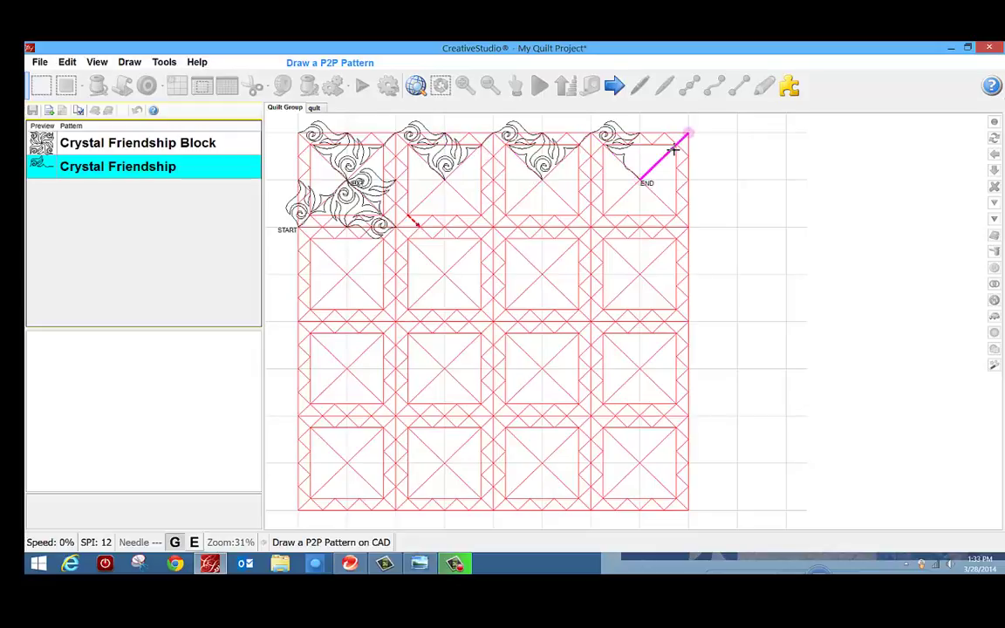
left_click(641, 155)
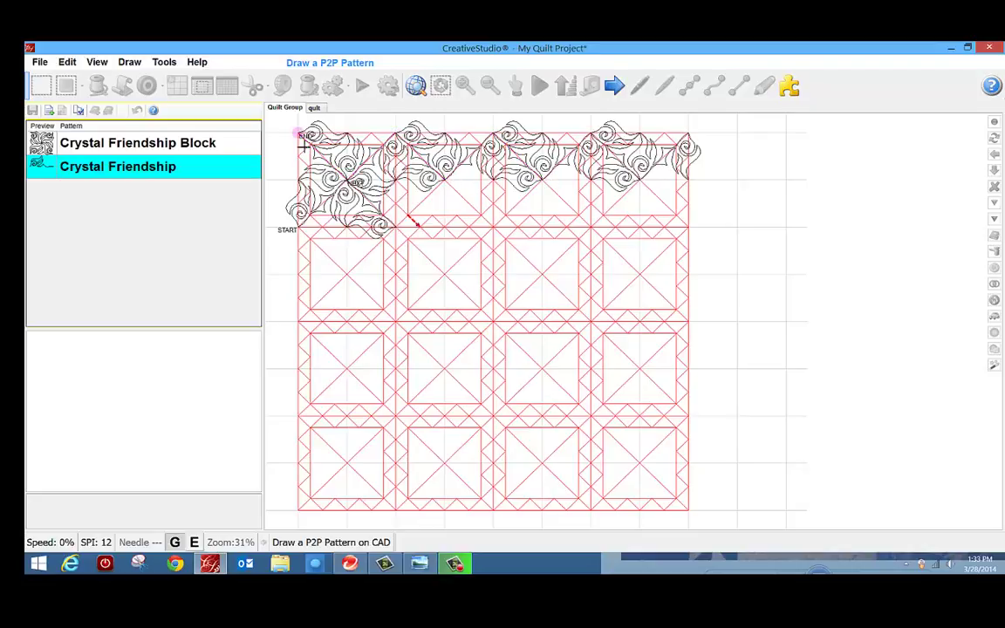
Circular-array the first block's swirl around that block's corner.
left_click(304, 144)
right_click(346, 213)
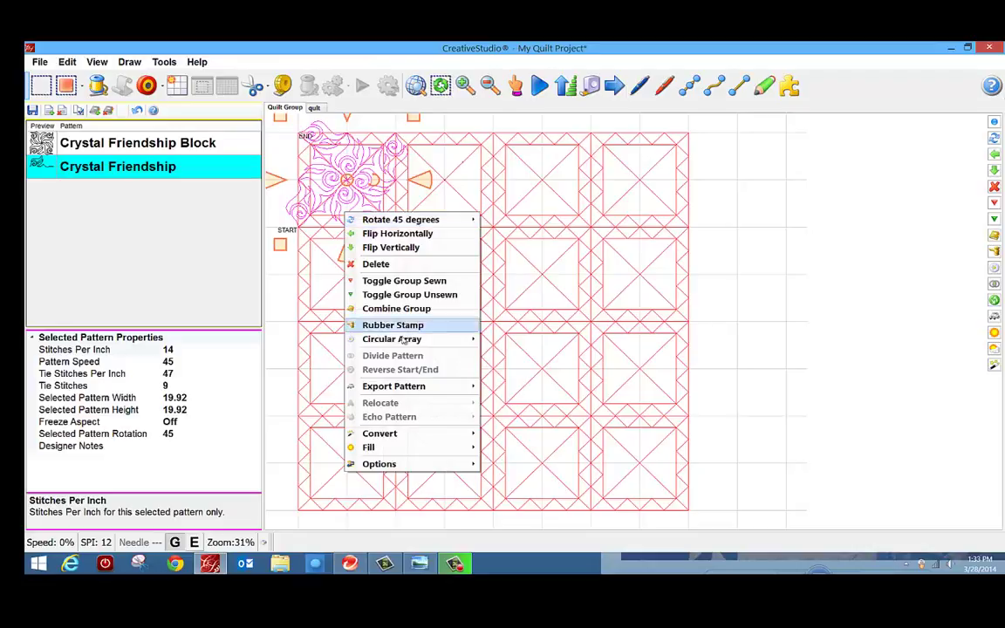
mouse_move(403, 336)
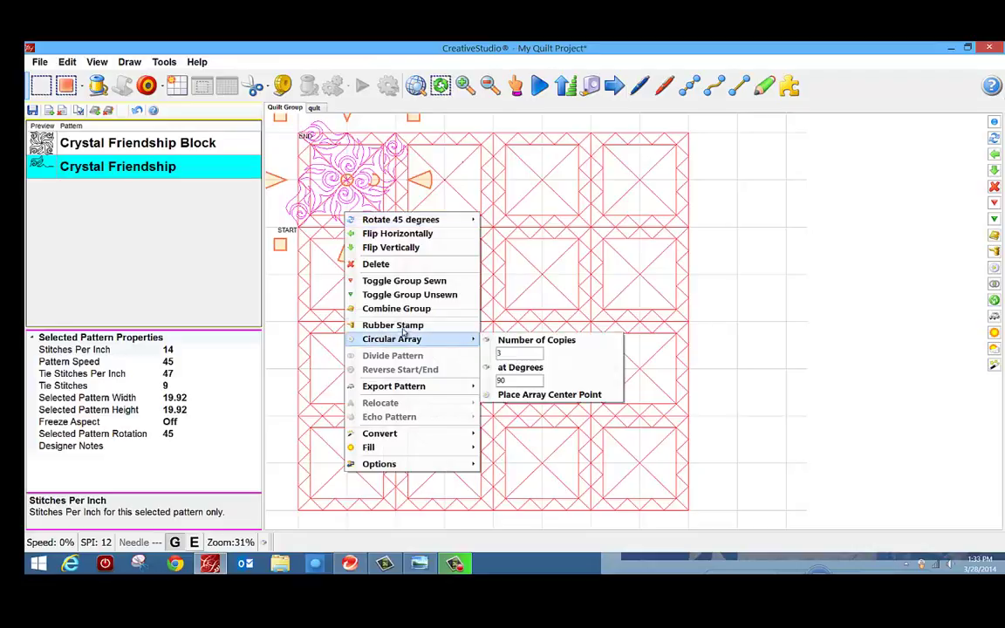
left_click(532, 394)
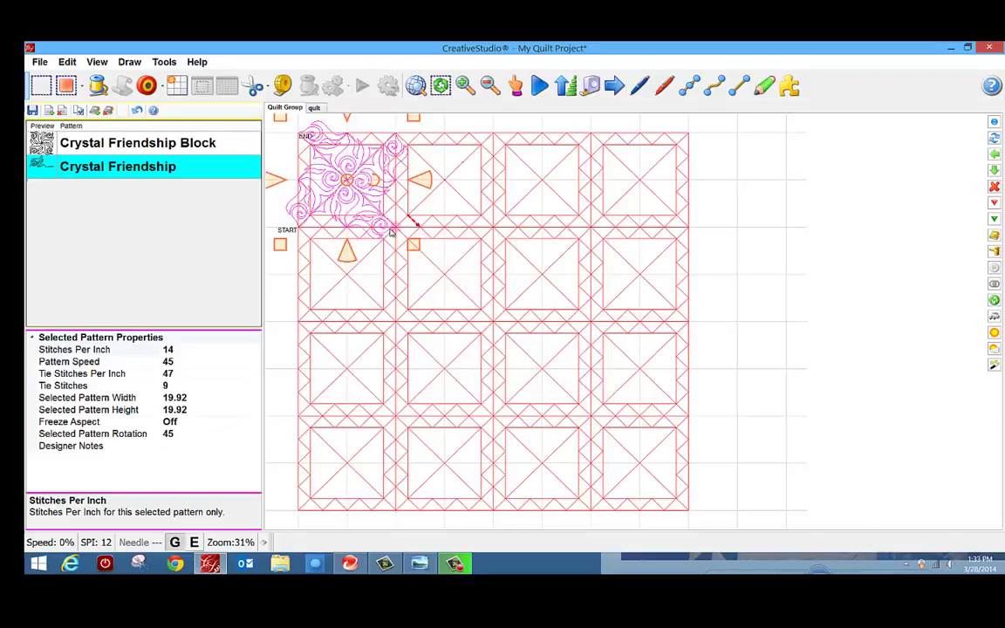
left_click(386, 229)
Circular-array the arrayed swirls around the quilt centre to cover all sixteen blocks.
right_click(384, 238)
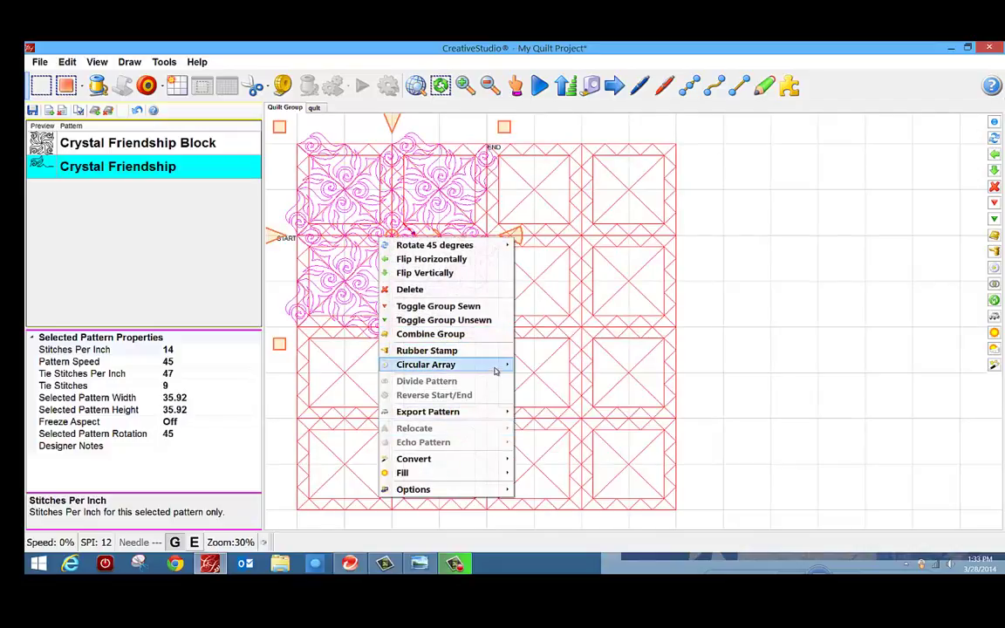
mouse_move(489, 364)
left_click(529, 419)
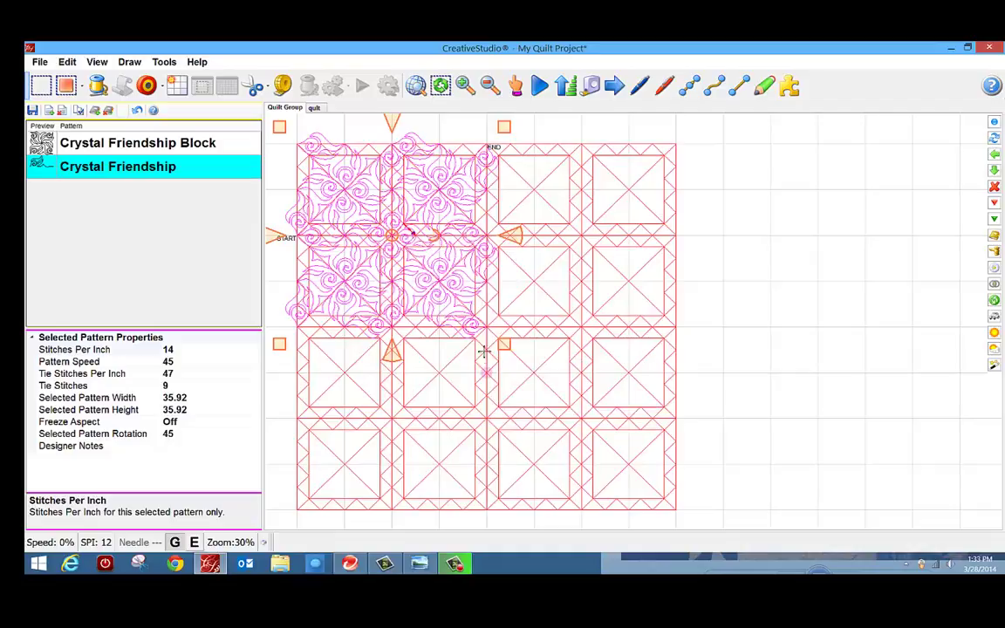
left_click(796, 325)
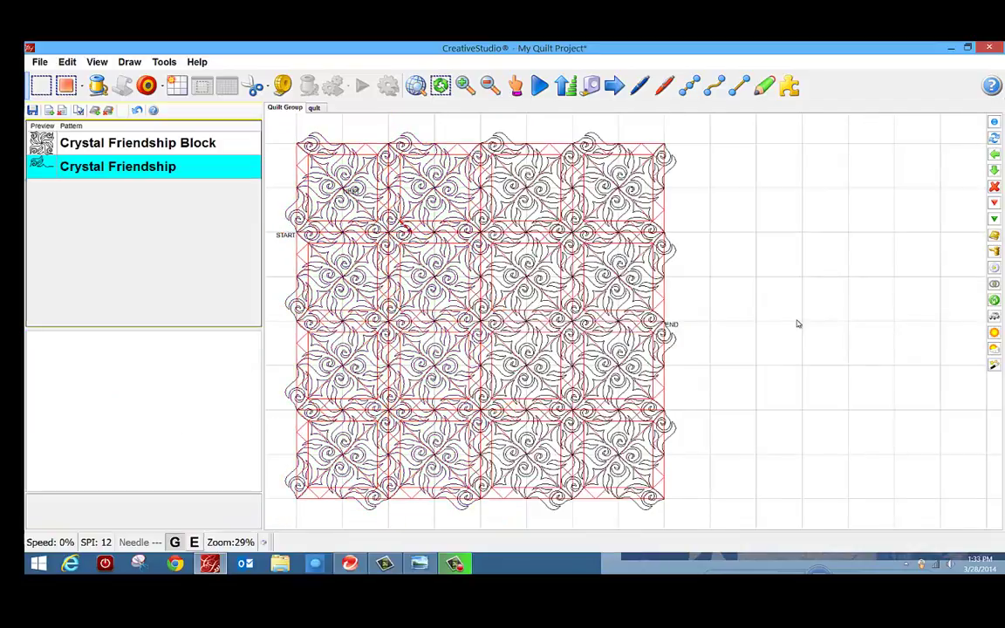
scroll(567, 436, "up", 2)
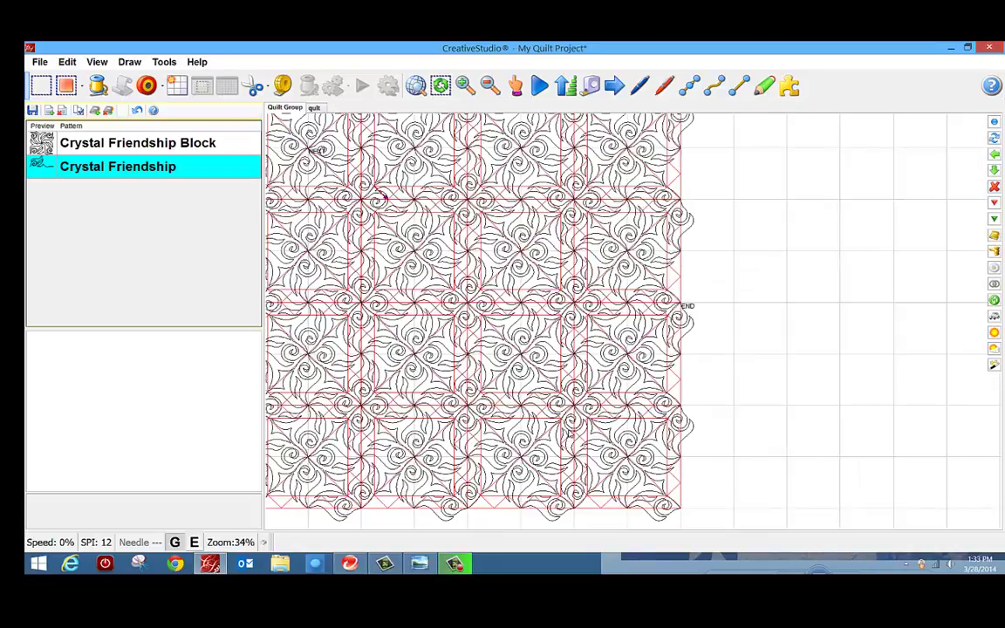